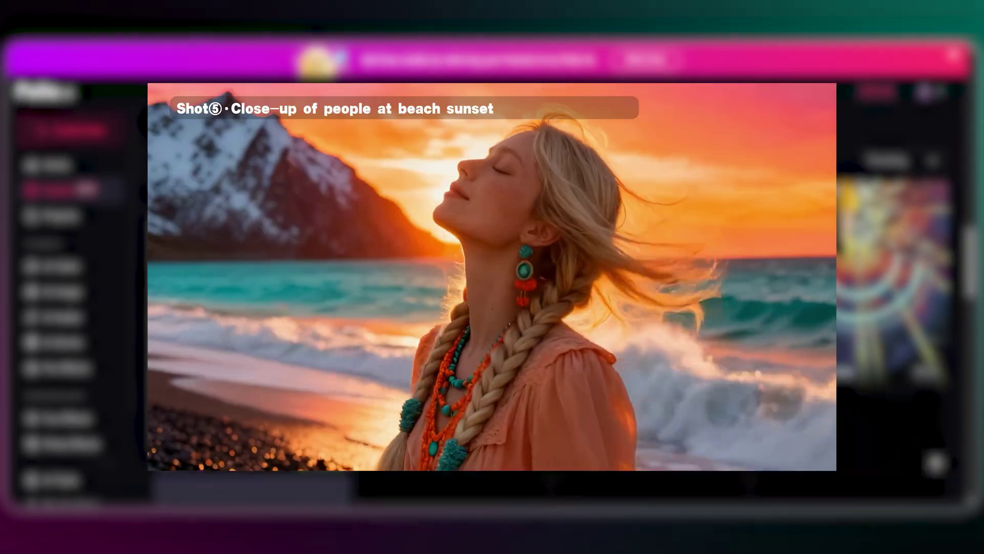
Step: Scroll down through the Explore gallery on the Home page
scroll(821, 484, down, 5)
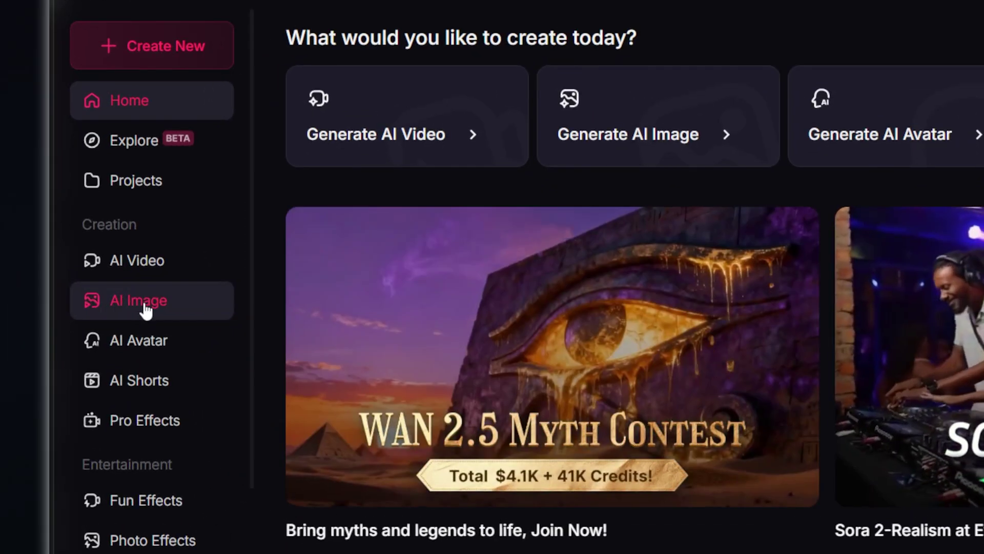
Step: Browse the AI Image page's tools, models and gallery, then start creating with Nano Banana
click(62, 297)
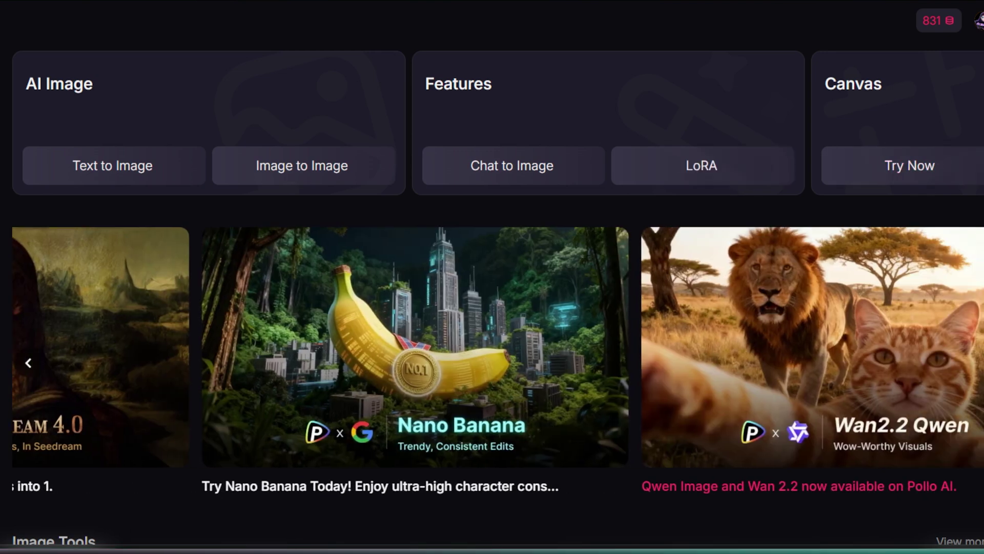
scroll(874, 459, down, 3)
scroll(874, 459, down, 7)
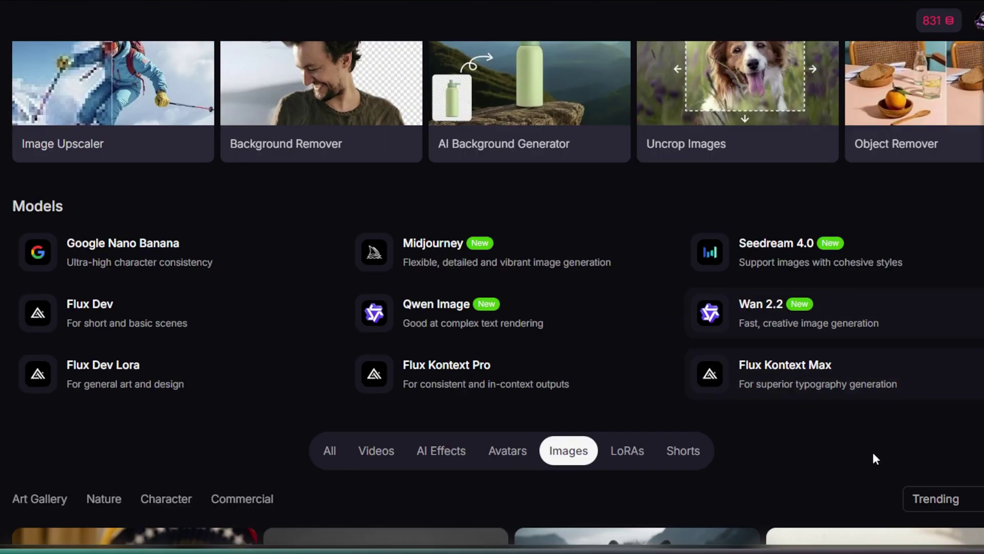
scroll(875, 459, down, 8)
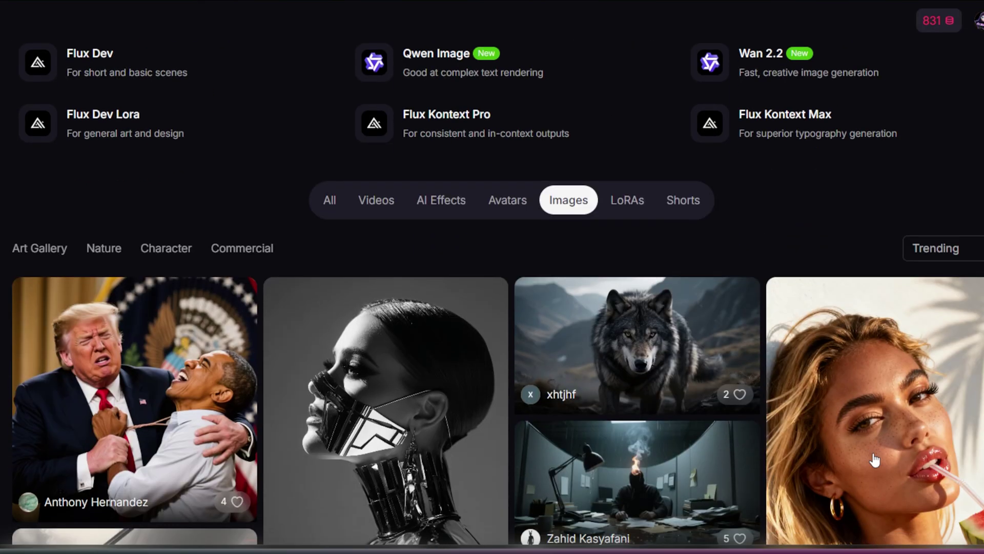
scroll(875, 459, down, 10)
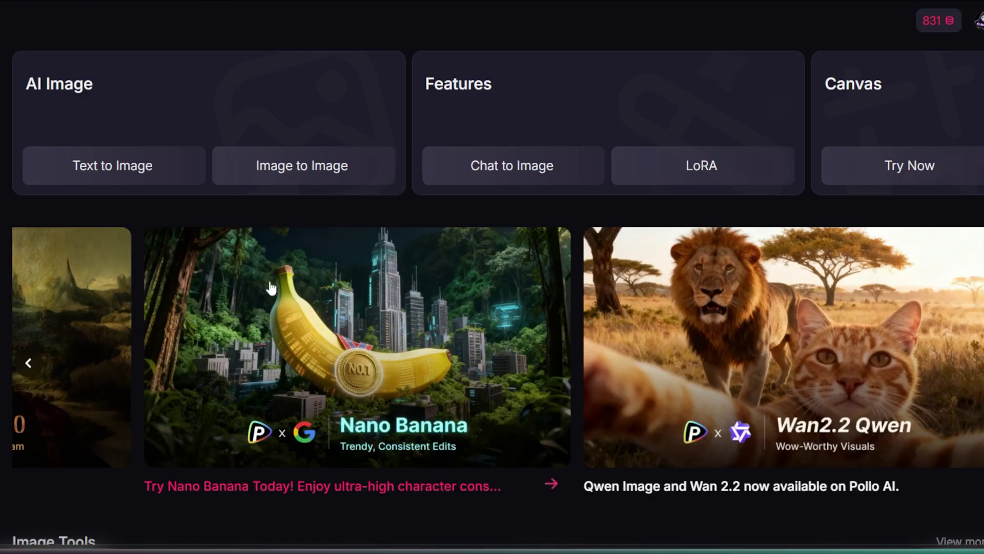
click(544, 481)
Step: Keep Google Nano Banana as the Text to Image model
click(289, 195)
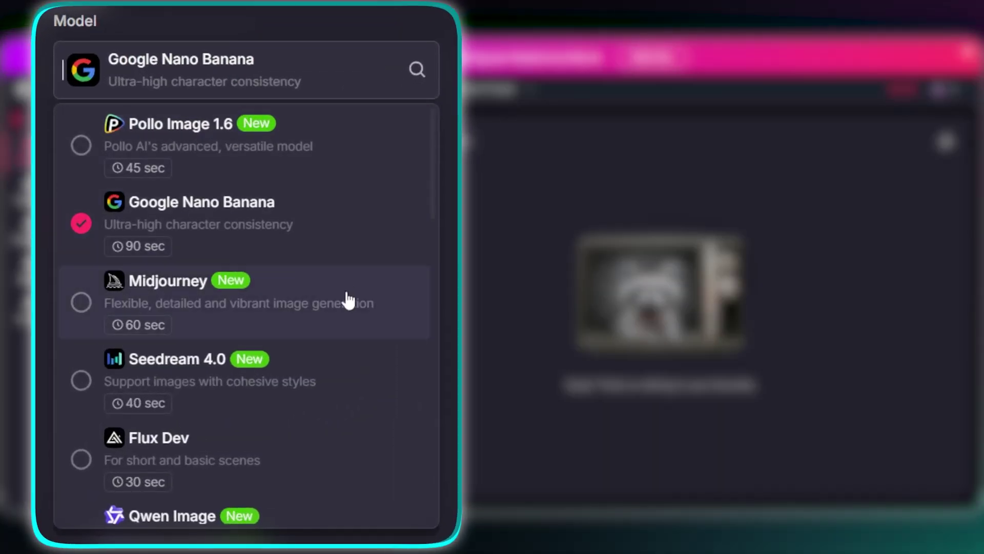
scroll(341, 356, down, 15)
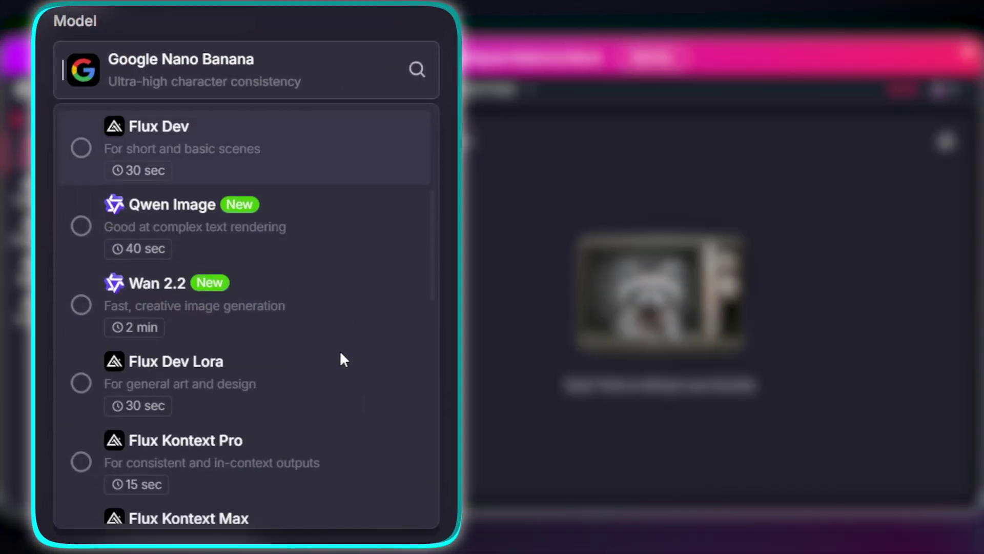
scroll(342, 362, down, 5)
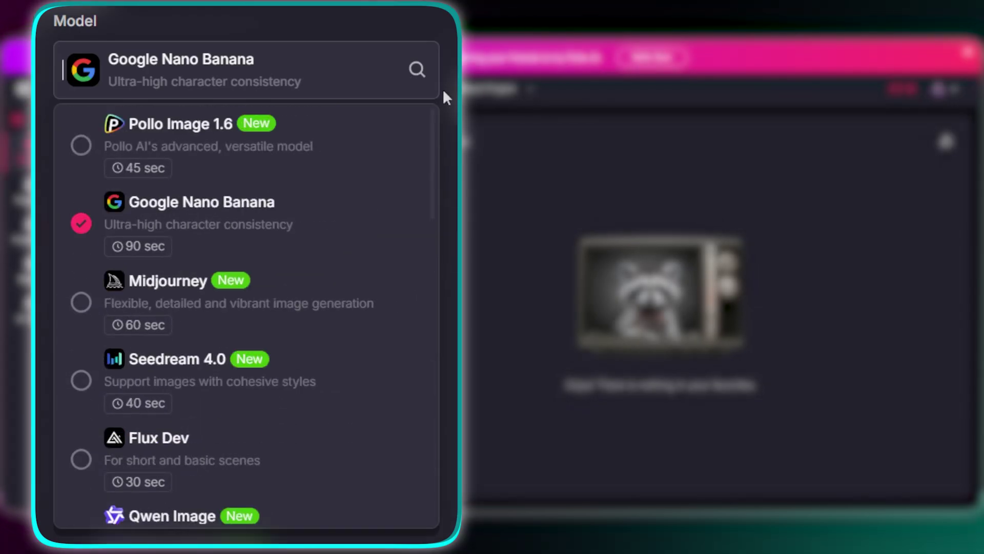
click(274, 238)
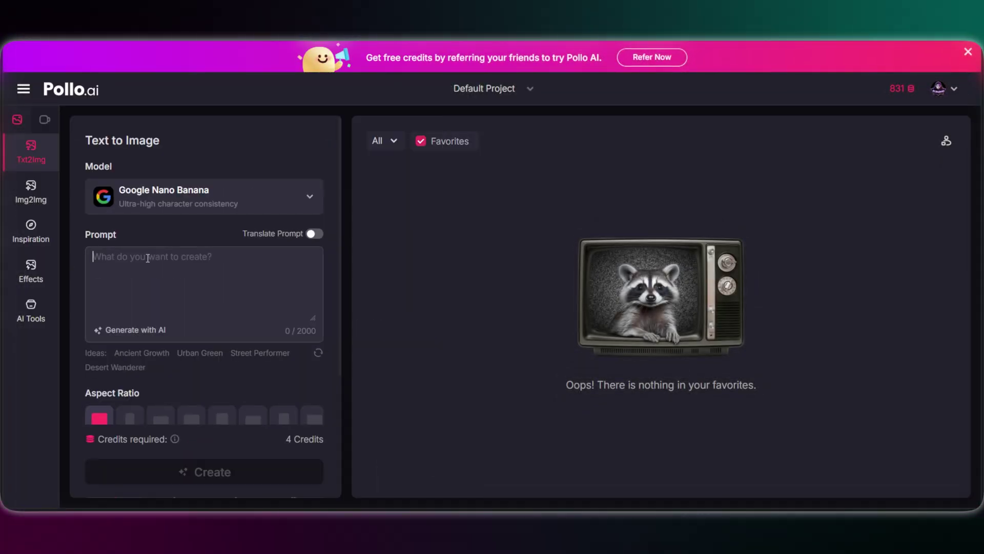
Step: Paste the blue-haired anime girl prompt and generate four 1:1 images
text(Anime style, full-body front view of a girl with bright blue hair, wearing a modern casual outfit—light jacket, t-shirt, jeans, sneakers—carrying a backpack with a small black cat inside, simple background, cinematic lighting.)
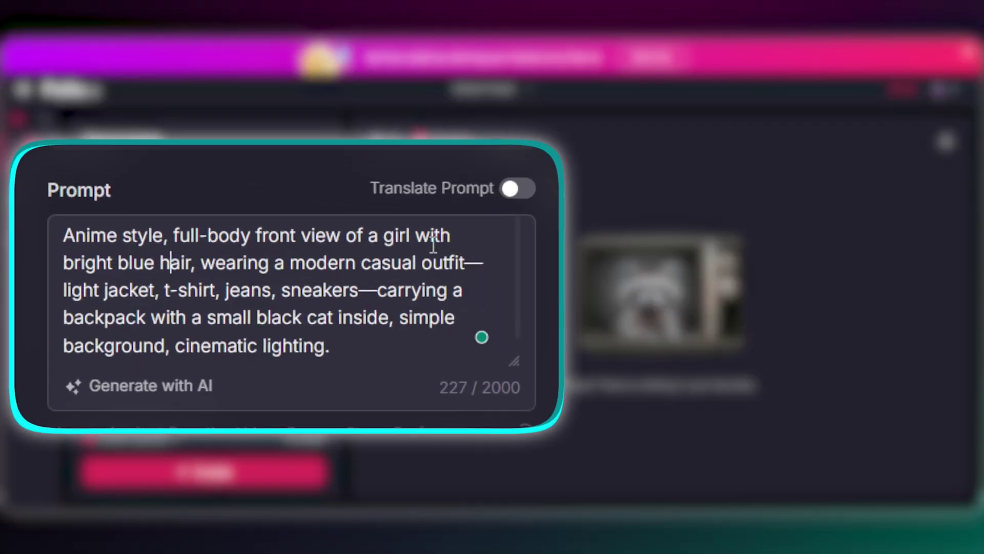
click(173, 262)
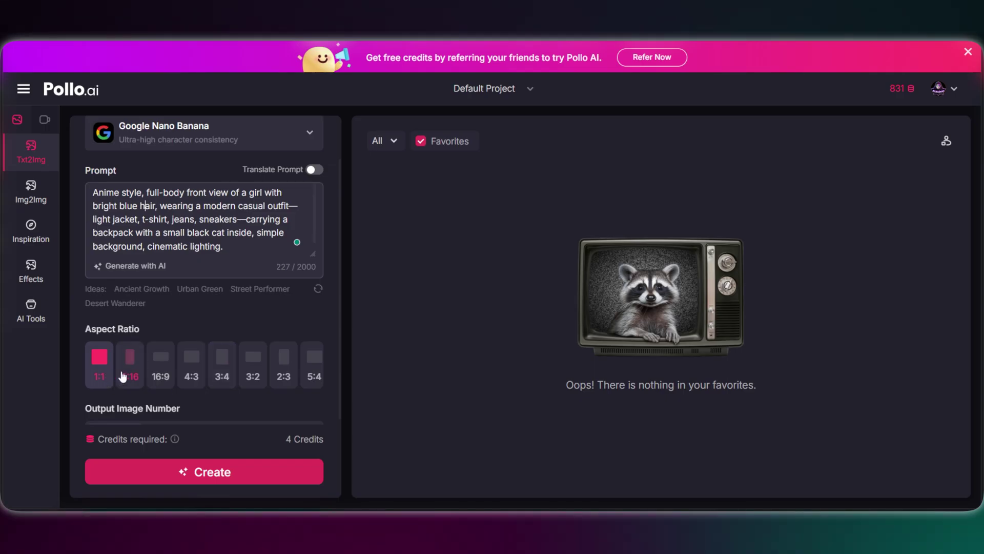
scroll(290, 397, down, 2)
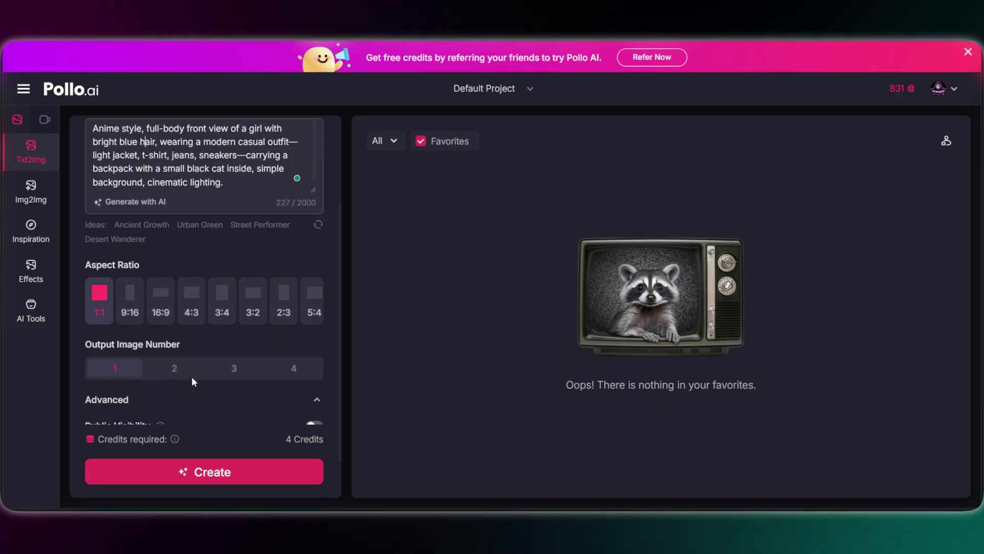
click(300, 376)
scroll(264, 403, down, 1)
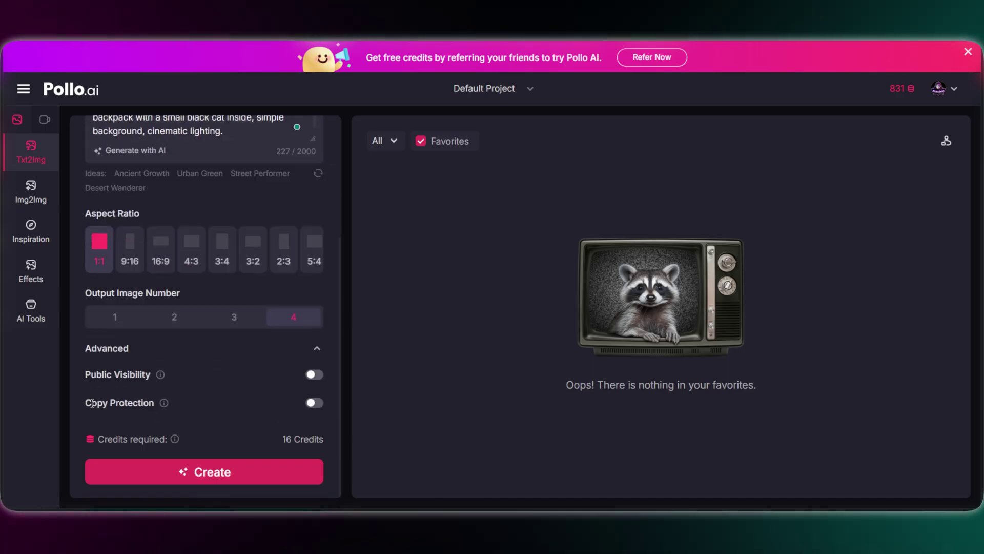
click(217, 476)
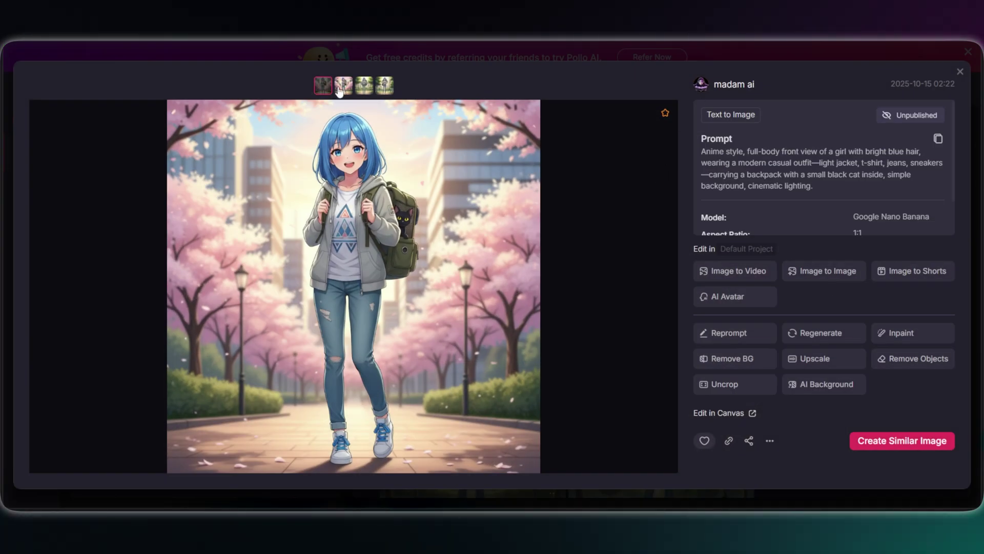
Step: Compare the second, third and fourth generated anime girl images
click(344, 89)
click(364, 91)
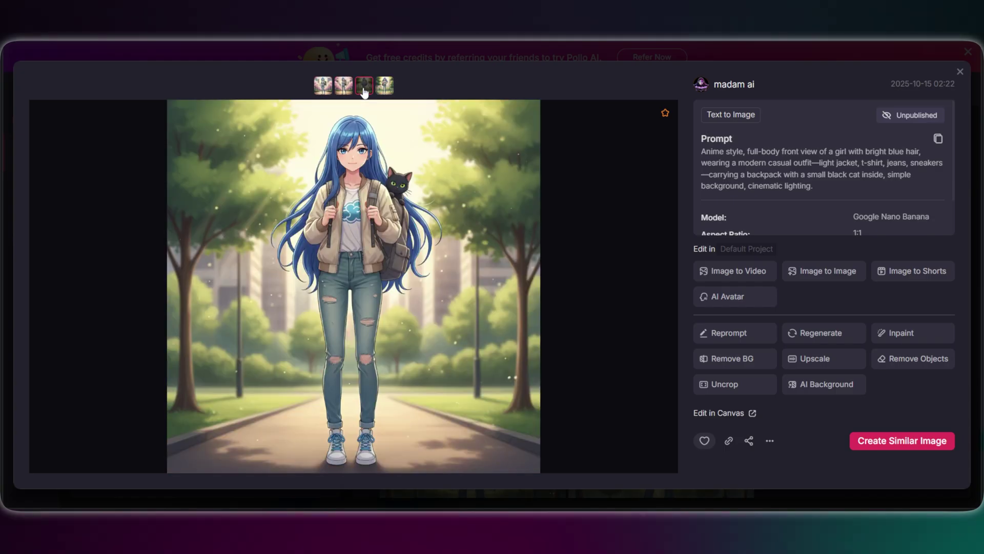
click(383, 89)
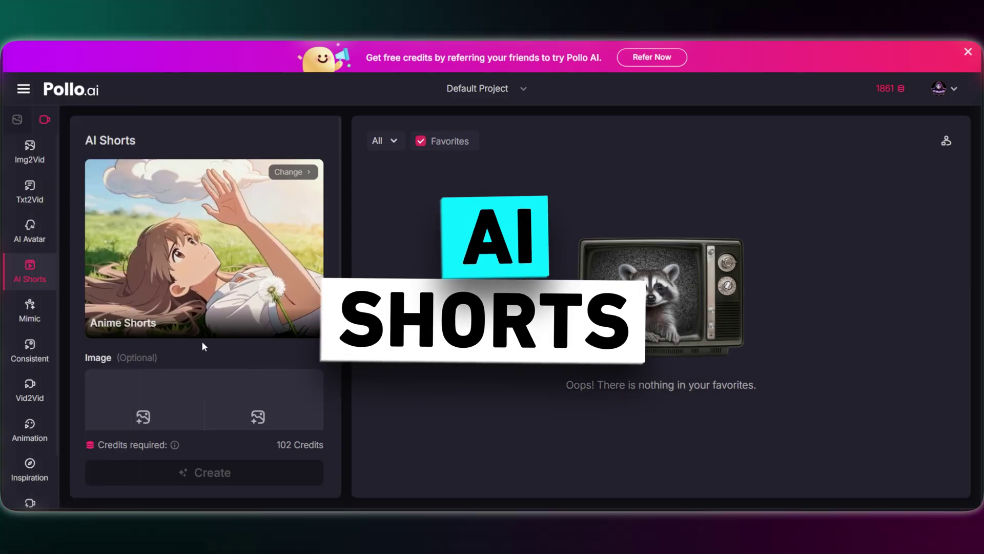
Step: Switch the short video type to Anime Shorts and scroll to the optional image slot
click(291, 172)
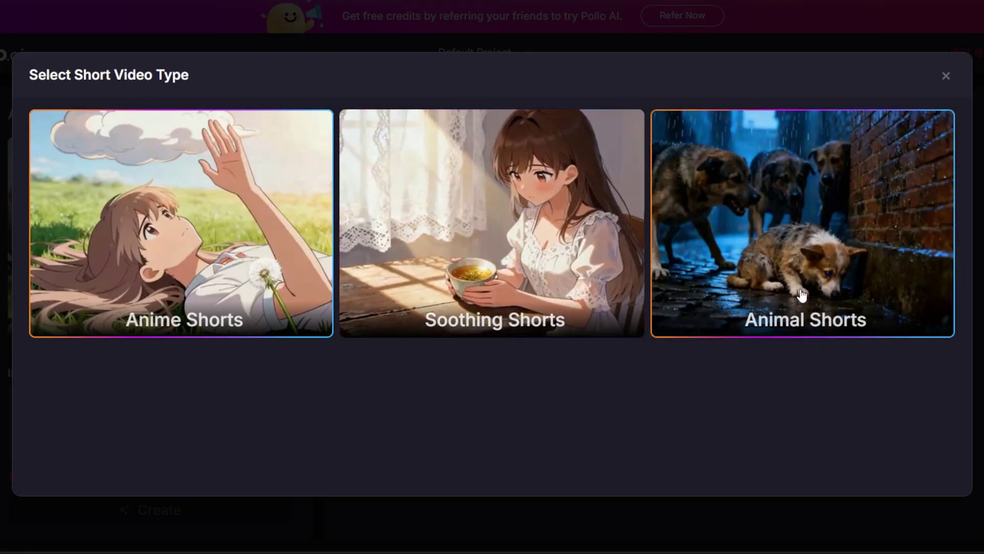
click(179, 220)
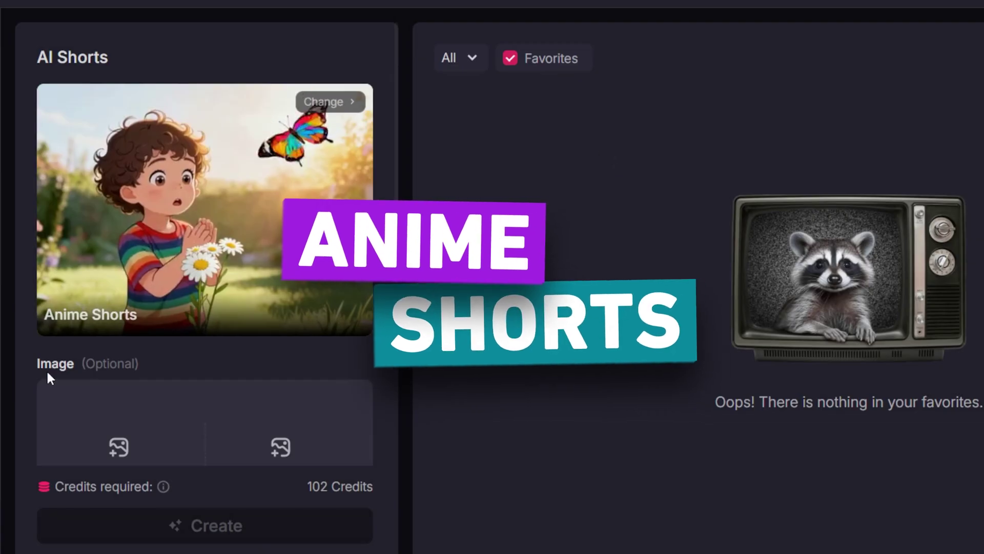
scroll(60, 403, down, 3)
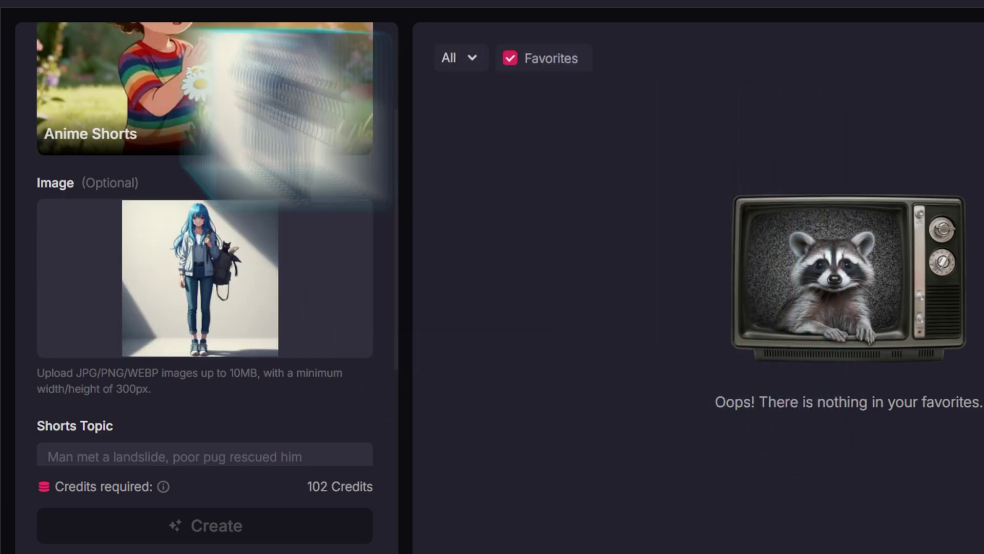
Step: Paste the 342-character story of a lonely woman and her black cat as the Shorts Topic
scroll(224, 409, down, 5)
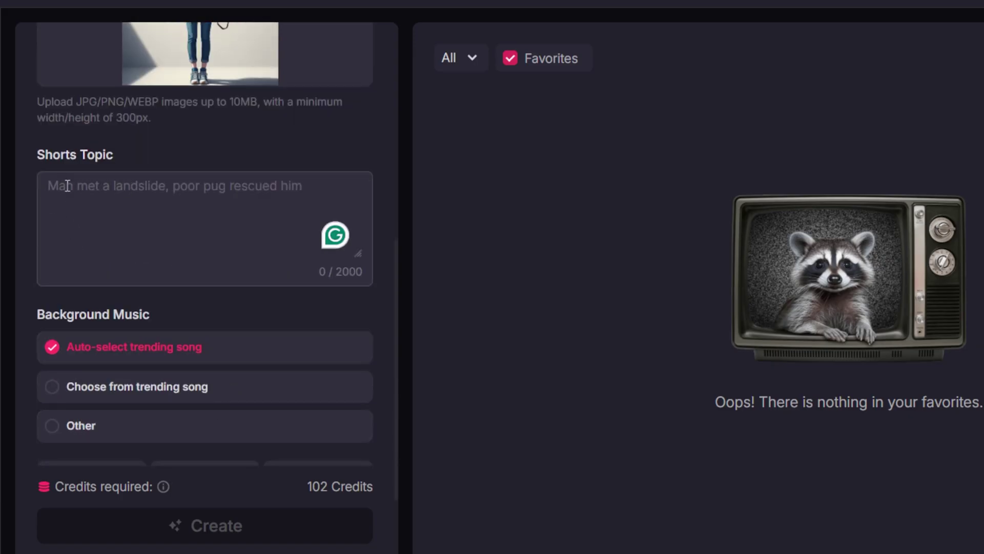
key(ctrl+v)
scroll(357, 222, up, 3)
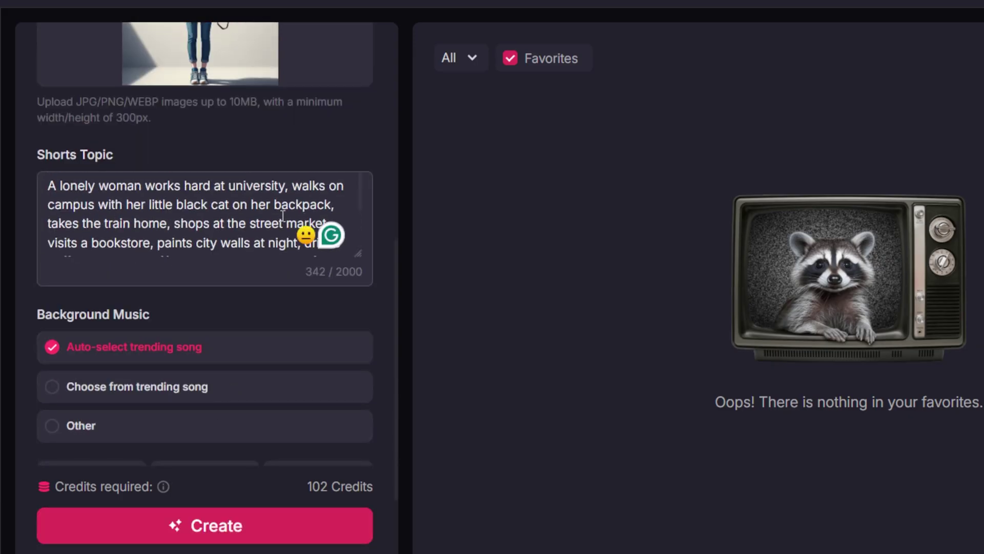
scroll(363, 210, down, 3)
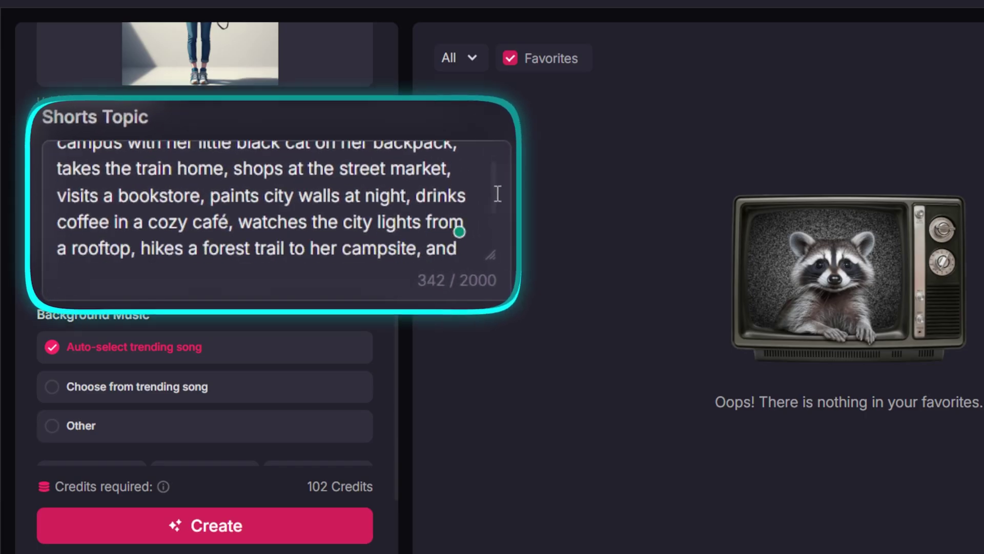
scroll(497, 201, down, 4)
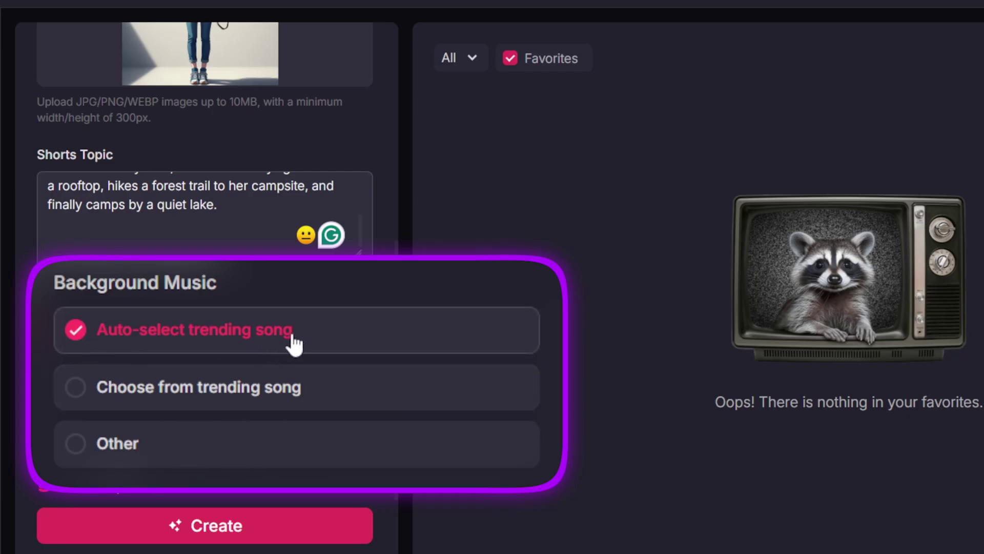
Step: Preview Sort of Yours (BGM) among trending songs, then choose anime1 (BGM) as background music
click(100, 388)
scroll(826, 249, down, 2)
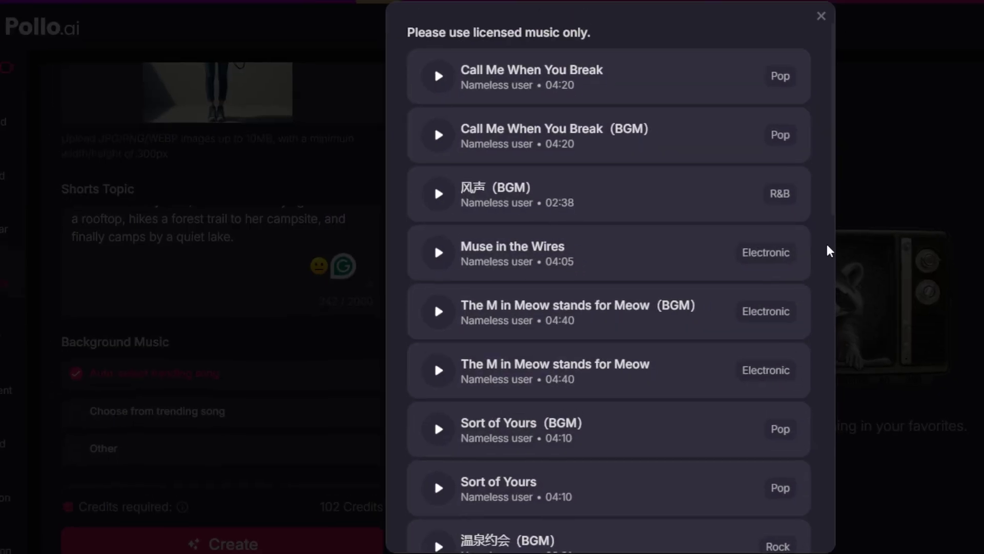
scroll(829, 251, down, 2)
click(438, 254)
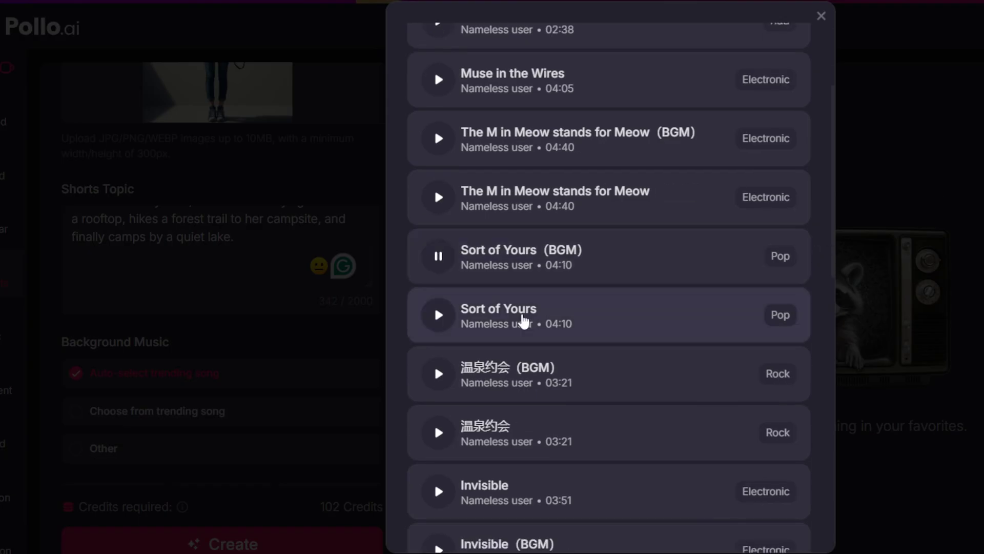
click(439, 256)
scroll(712, 451, down, 5)
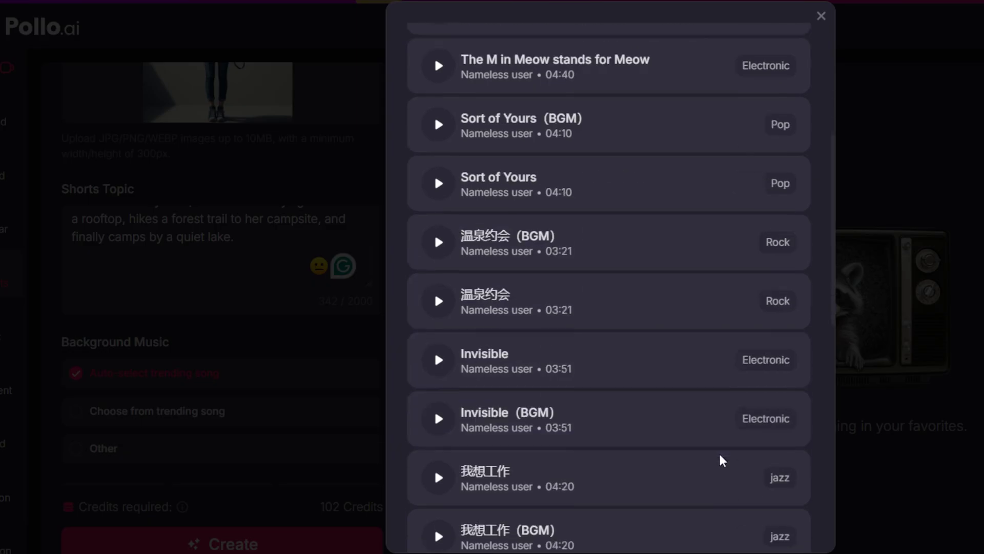
scroll(720, 461, down, 9)
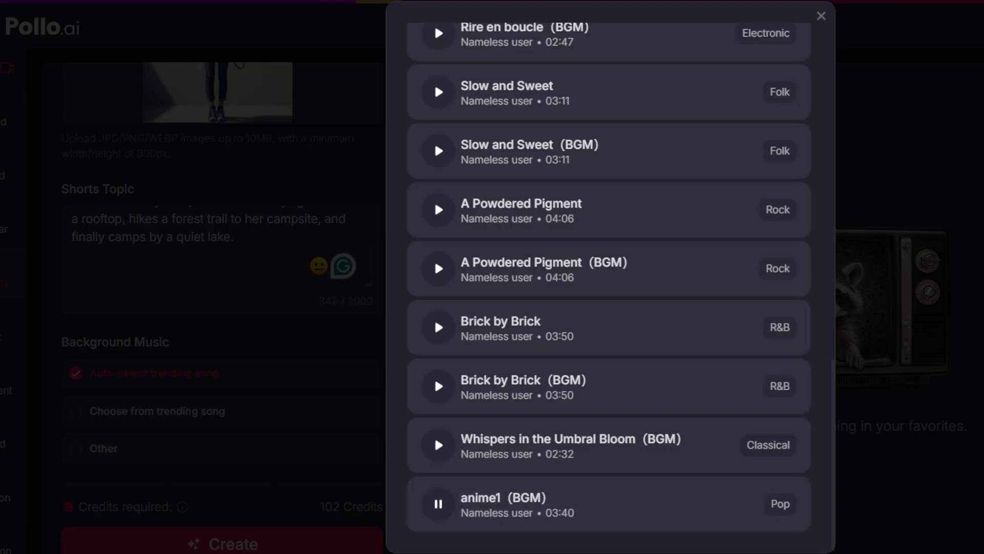
click(641, 510)
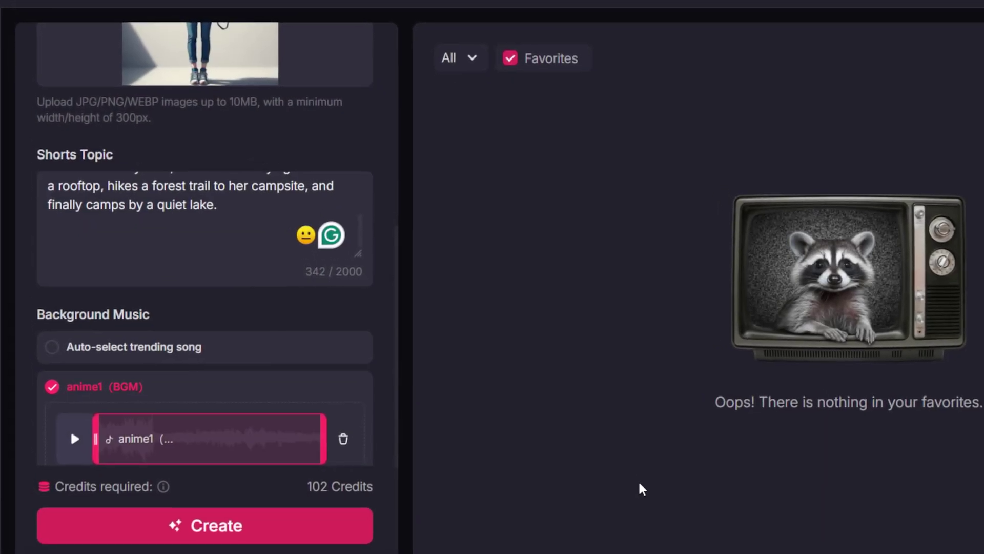
Step: Bring up the Other audio import and close it without importing a file
scroll(244, 397, down, 3)
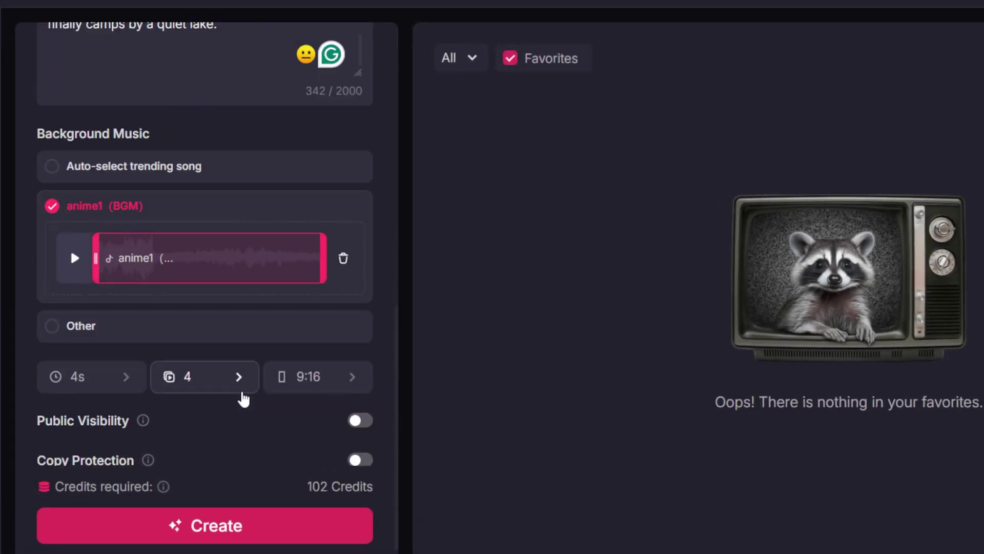
click(221, 338)
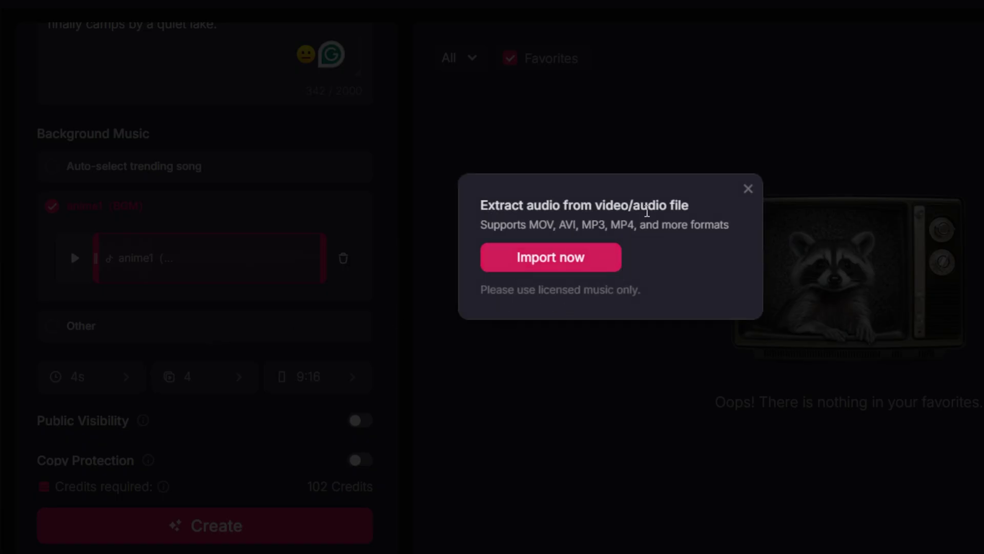
click(748, 189)
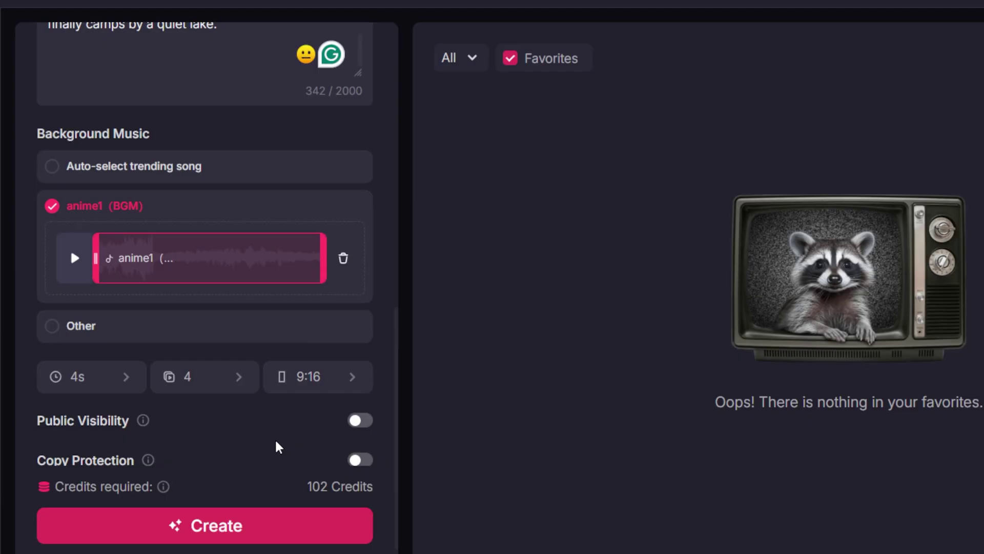
Step: Remove the anime1 track, then set 3s per shot and 10 shots
click(343, 257)
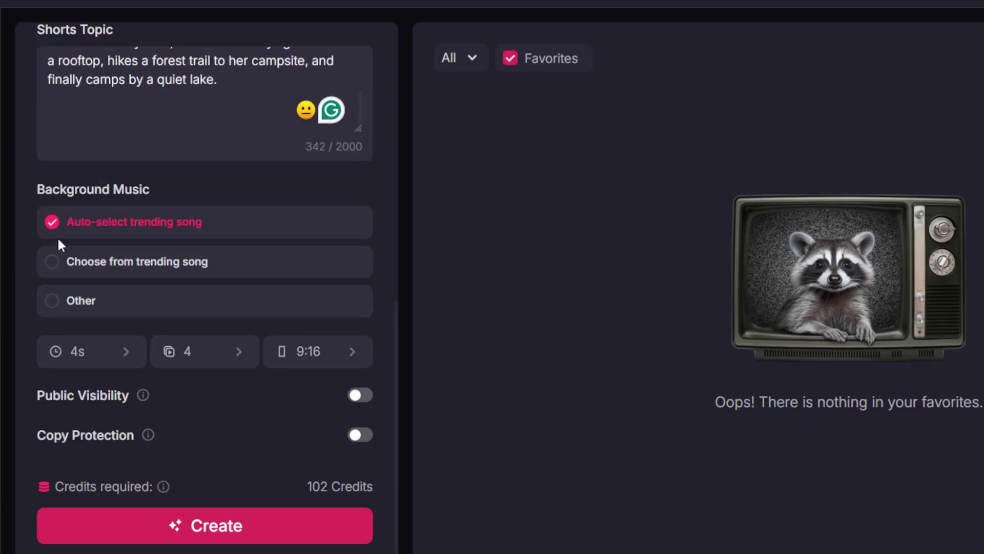
click(103, 370)
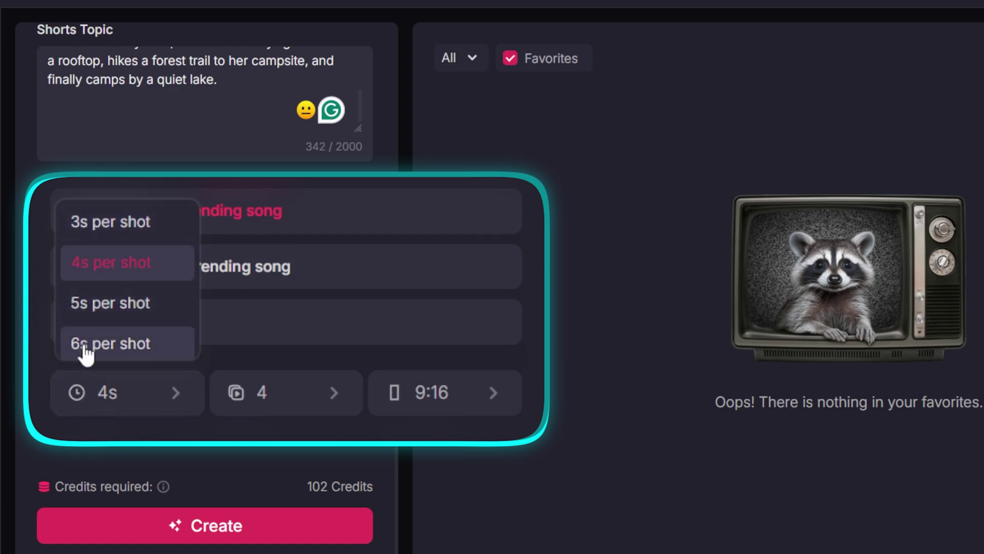
click(81, 221)
click(314, 409)
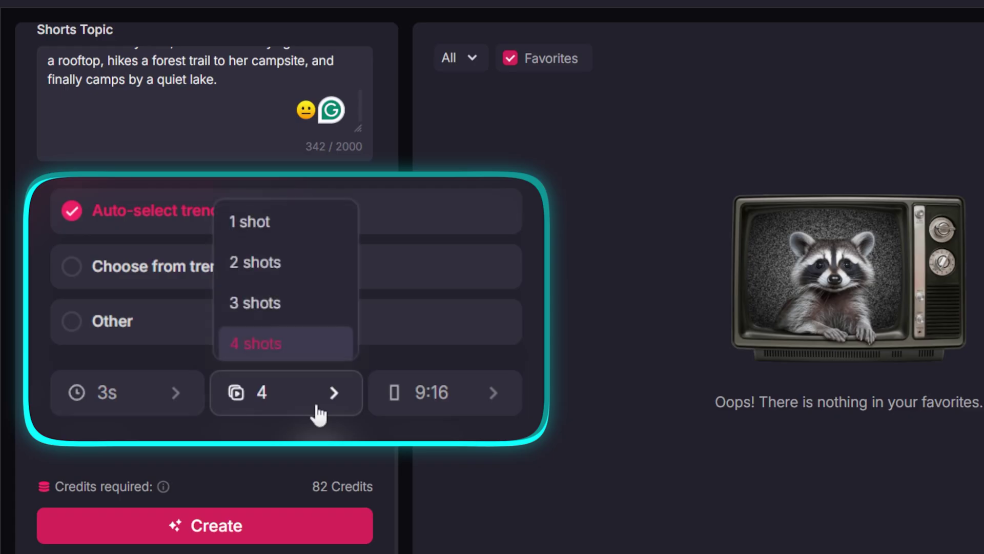
scroll(277, 318, down, 5)
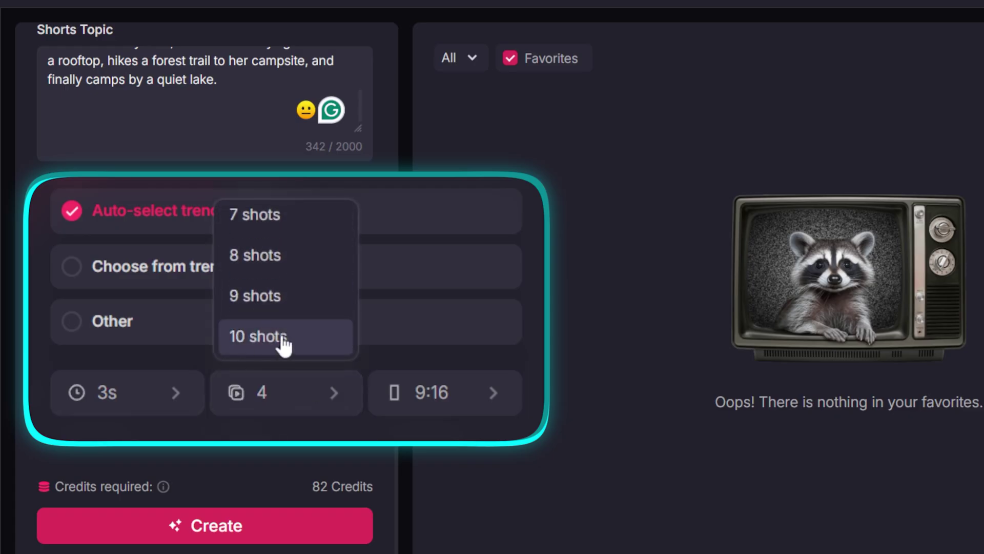
click(284, 342)
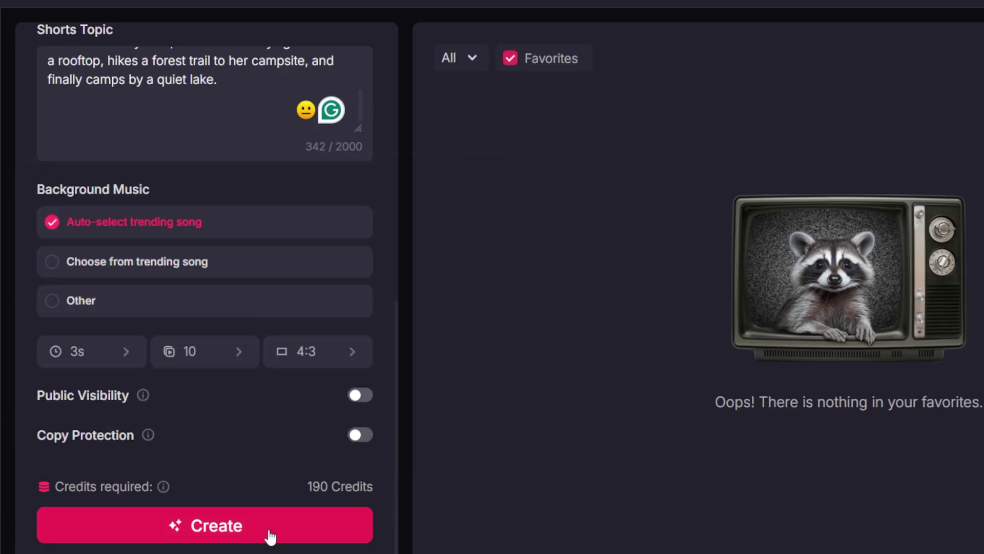
Step: Generate the anime Short, then upscale it to 4K in Standard Mode
click(270, 536)
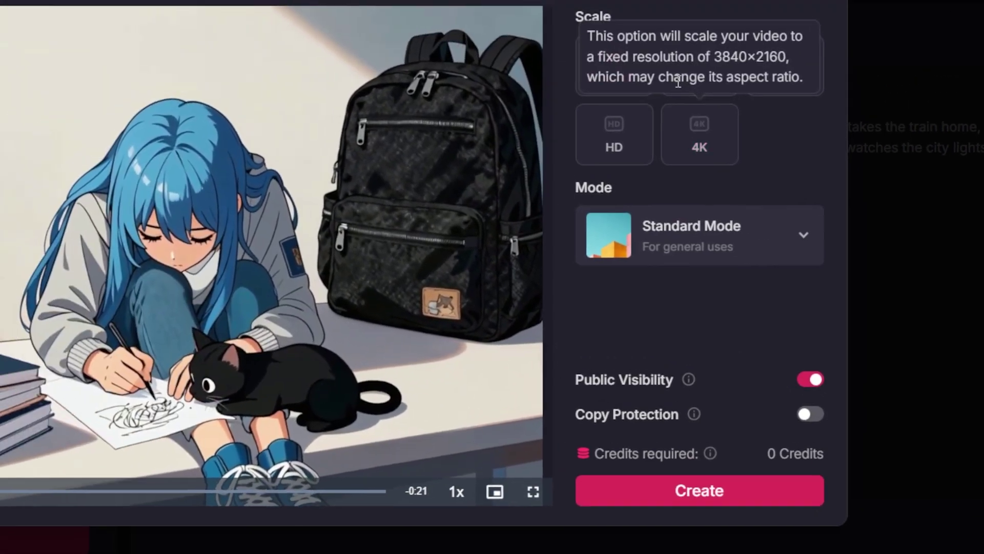
click(547, 64)
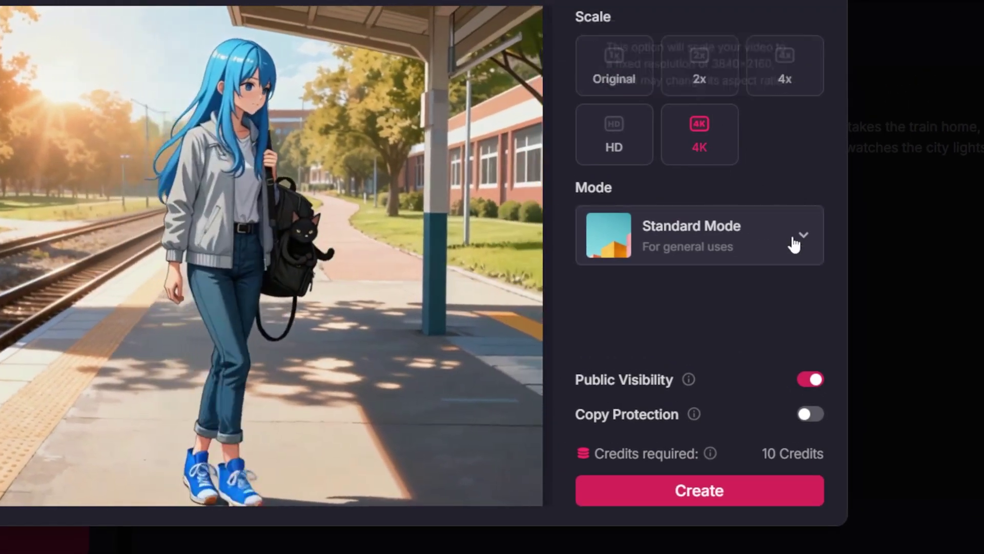
click(804, 236)
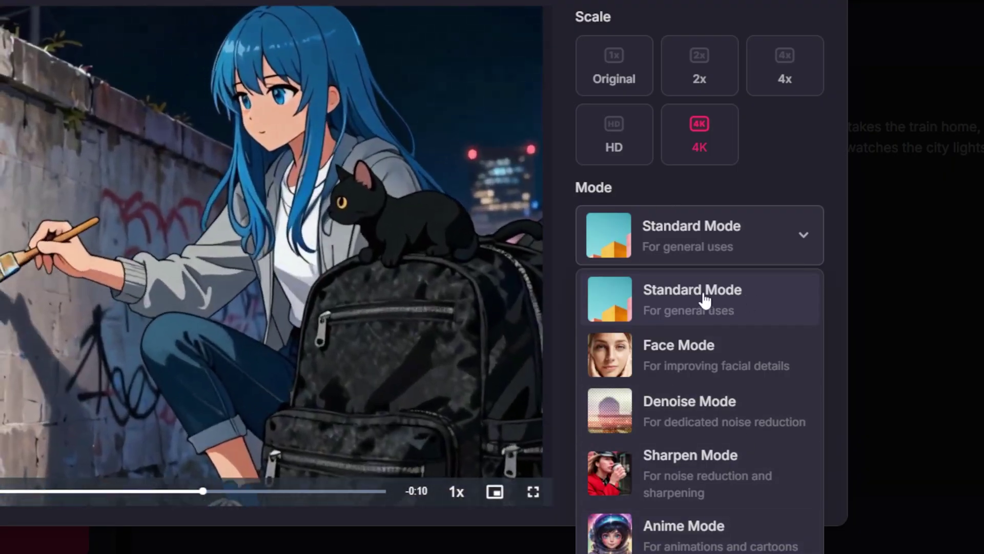
click(796, 260)
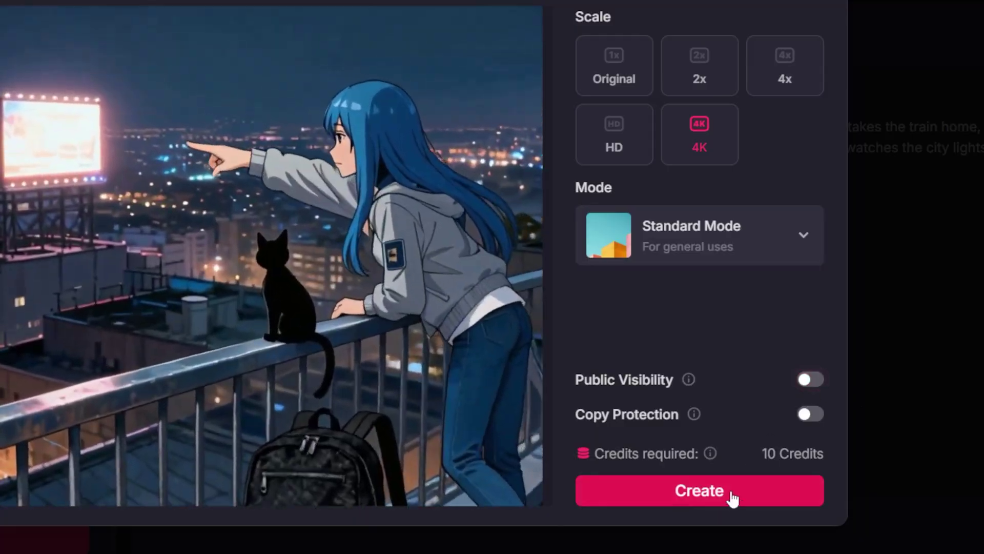
click(732, 496)
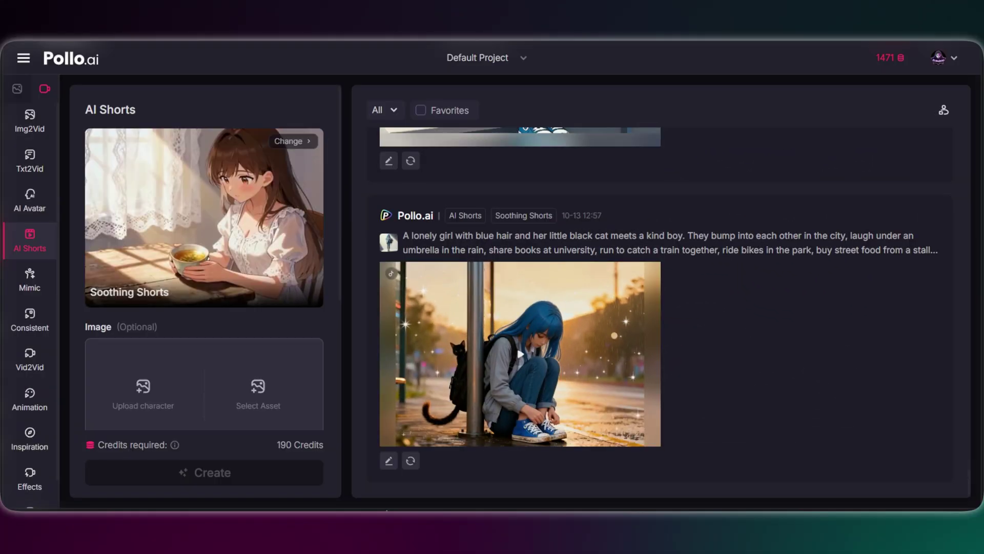
Step: Switch the short video type to Soothing Shorts
click(255, 170)
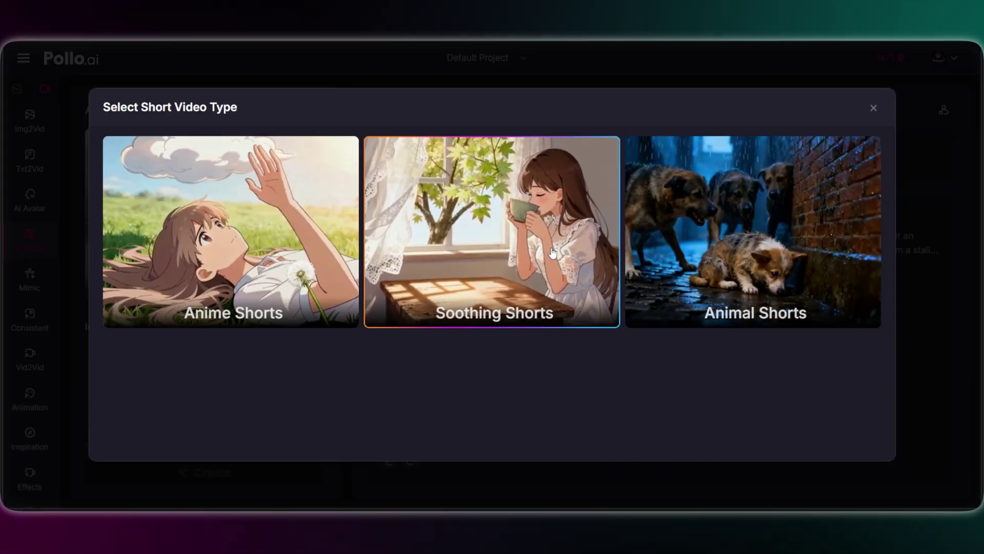
click(552, 253)
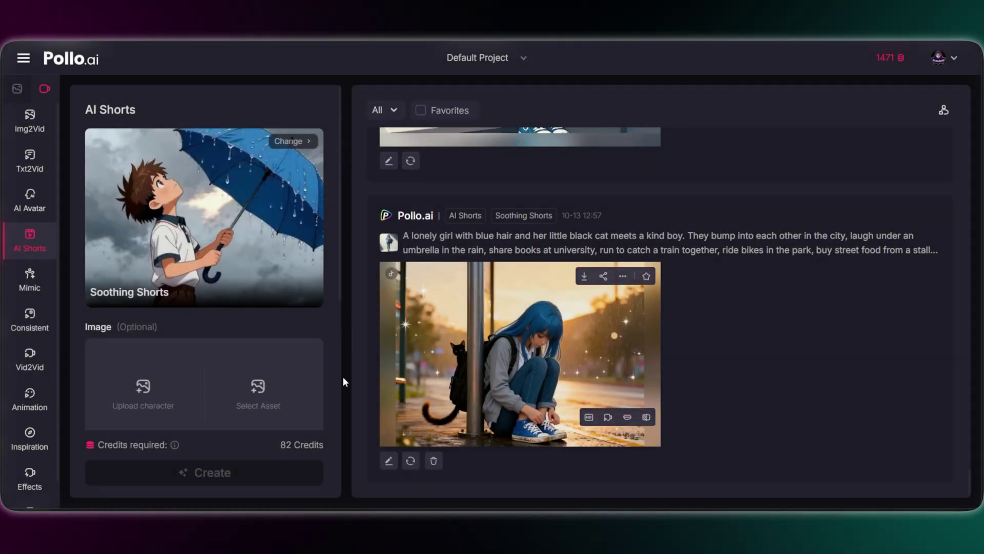
scroll(145, 395, down, 3)
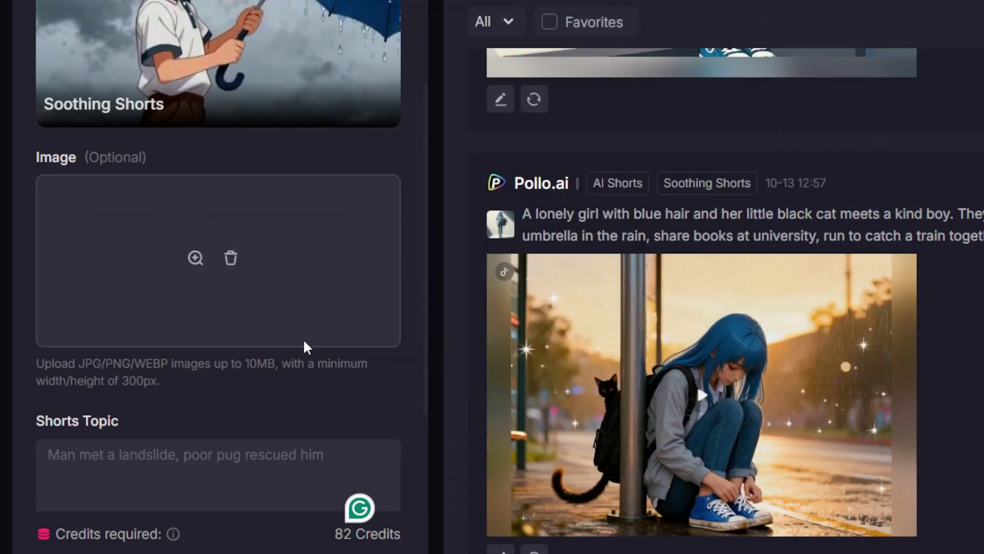
Step: Paste the 394-character girl-and-boy city love story into the Shorts Topic
click(75, 464)
scroll(75, 463, down, 4)
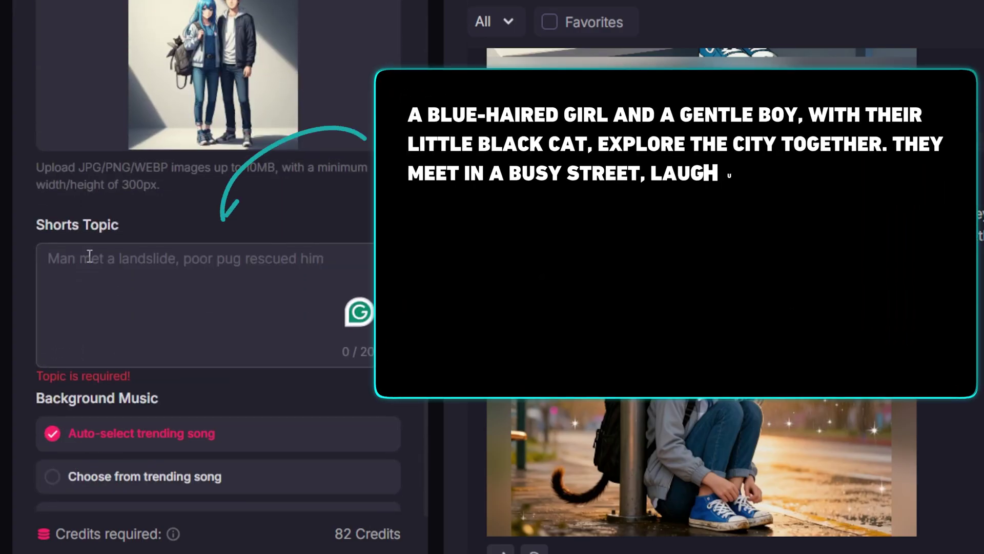
text(A blue-haired girl and a gentle boy, with their little black cat, explore the city together. They meet in a busy street, laugh under an umbrella in the rain, study at the university library, run to catch a train, ride bikes in the park, buy street food at the market, dance by the riverside, play with the cat in the grass, watch the sunset at a peaceful lake, and fall in love under the stars.)
scroll(204, 313, up, 3)
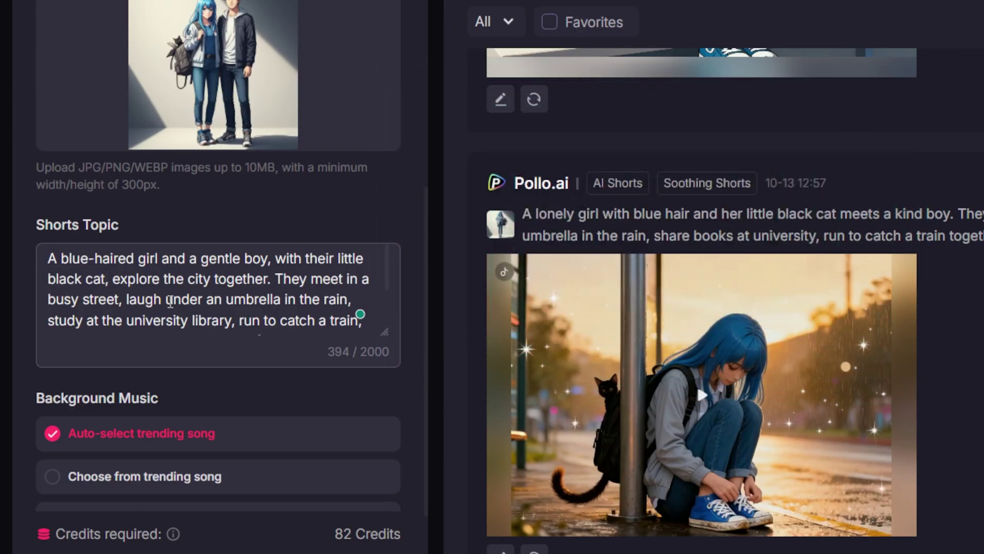
scroll(161, 308, down, 5)
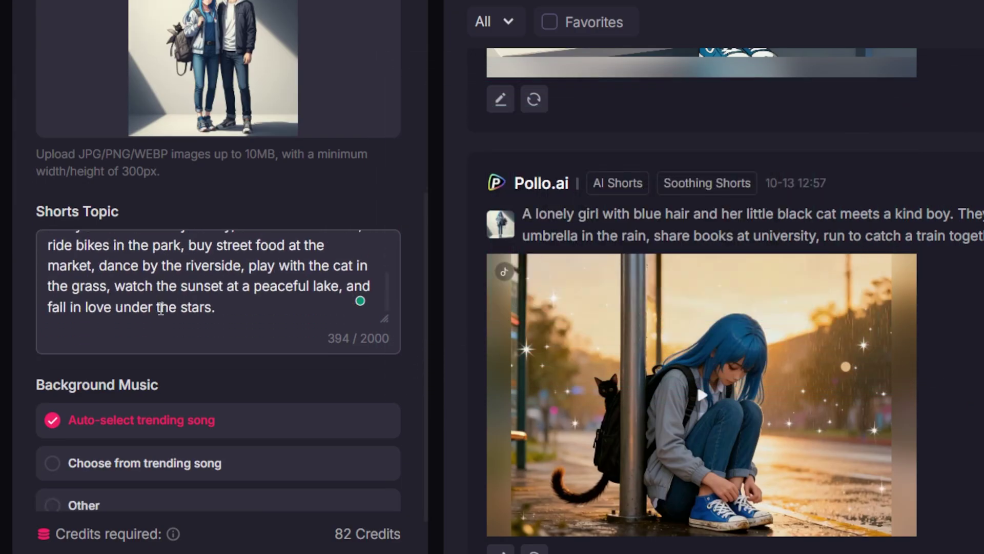
scroll(163, 314, down, 3)
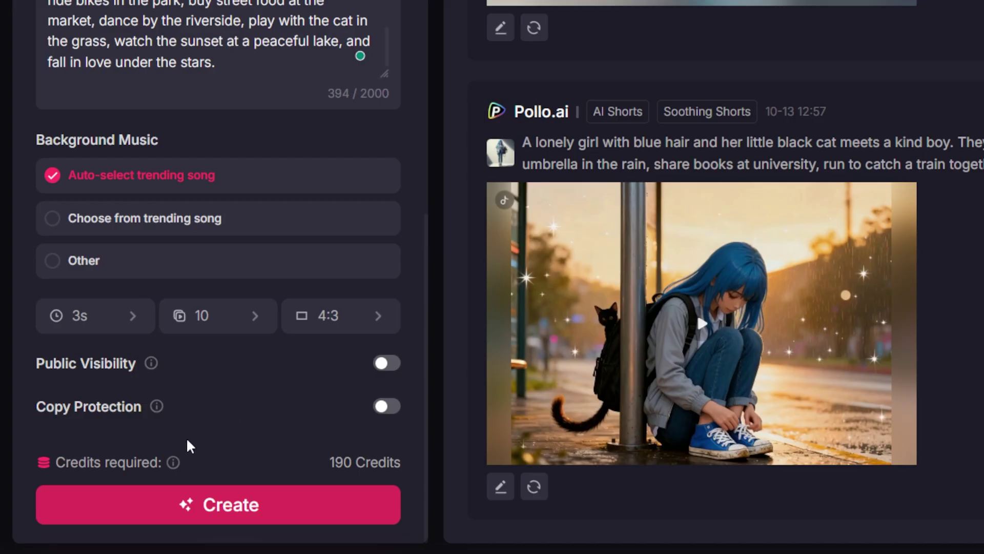
Step: Generate the watercolour Soothing Short of the girl, boy and cat, then watch it with sound
click(239, 512)
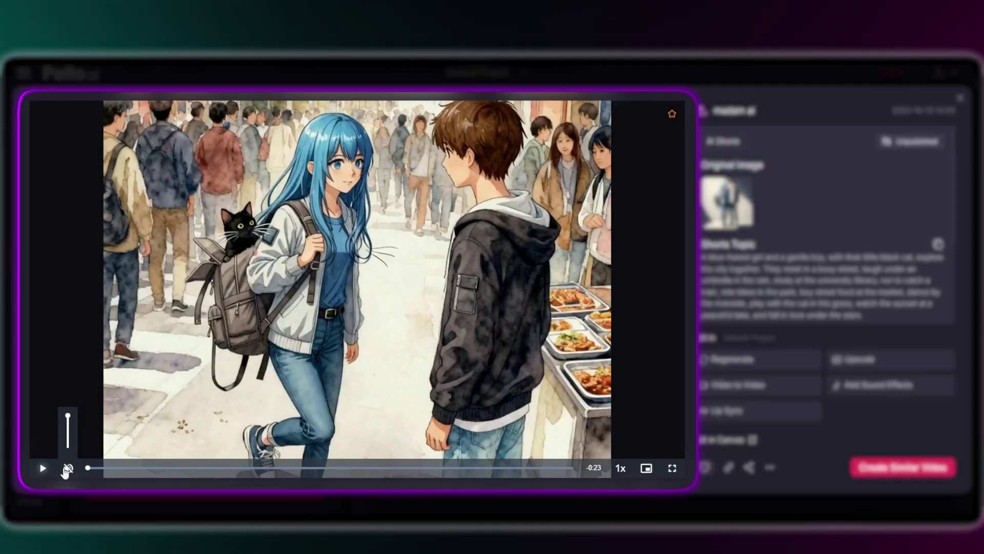
click(67, 466)
click(43, 466)
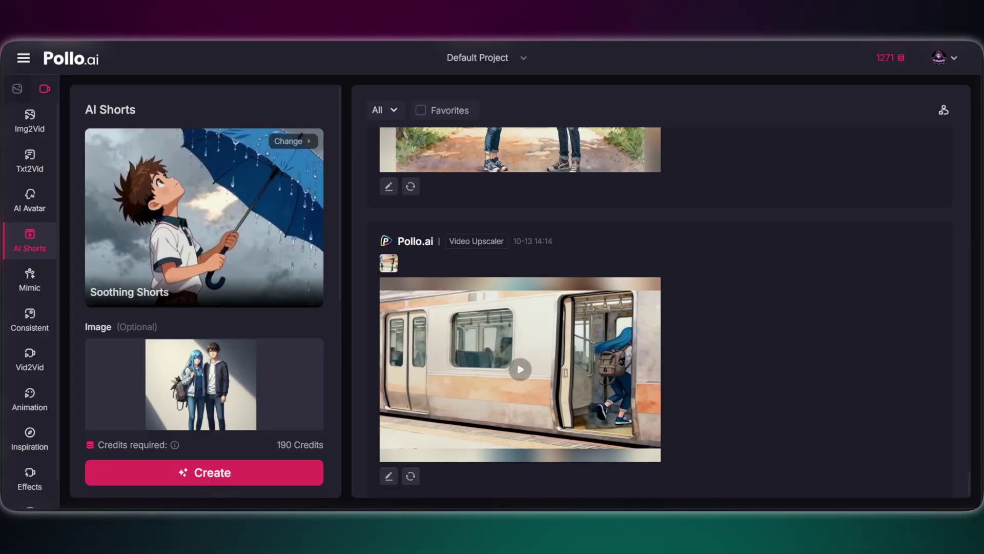
click(247, 222)
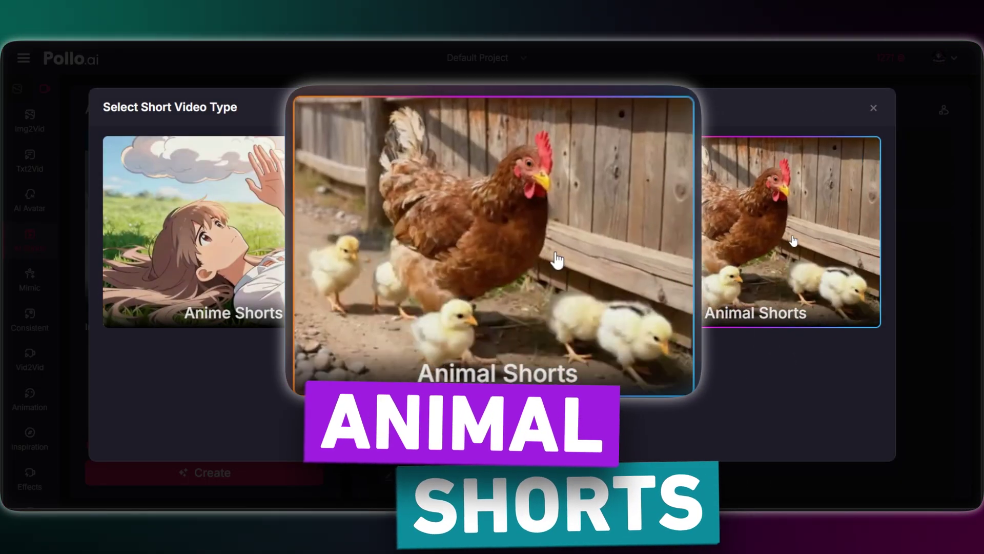
Step: Choose Animal Shorts, swap in the cat-and-bird image, and paste the cat-and-bird story as topic
click(783, 246)
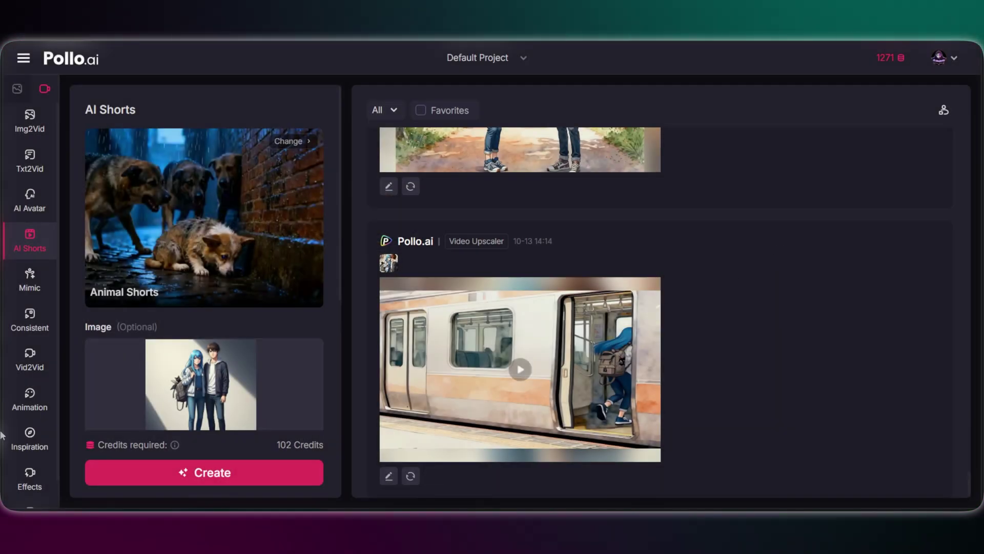
click(212, 392)
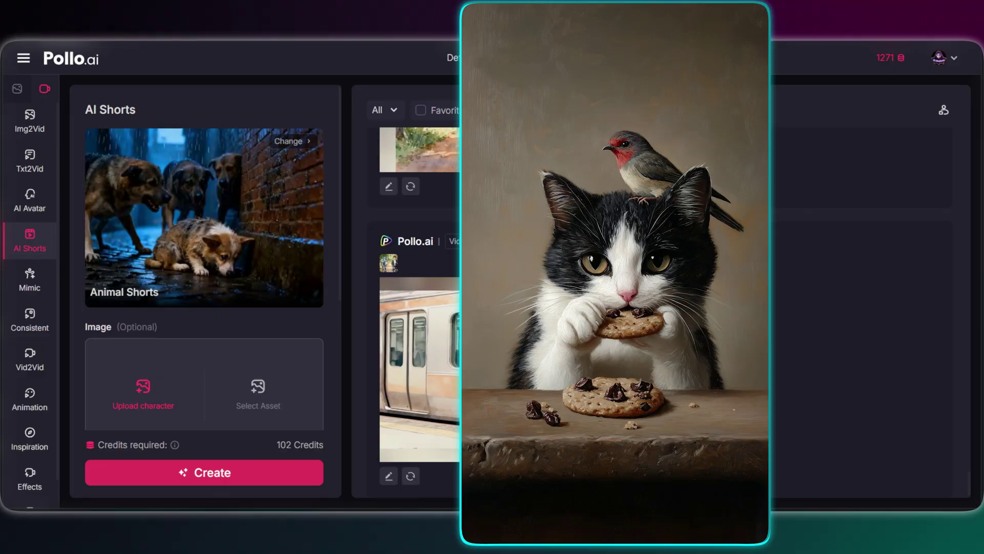
click(135, 429)
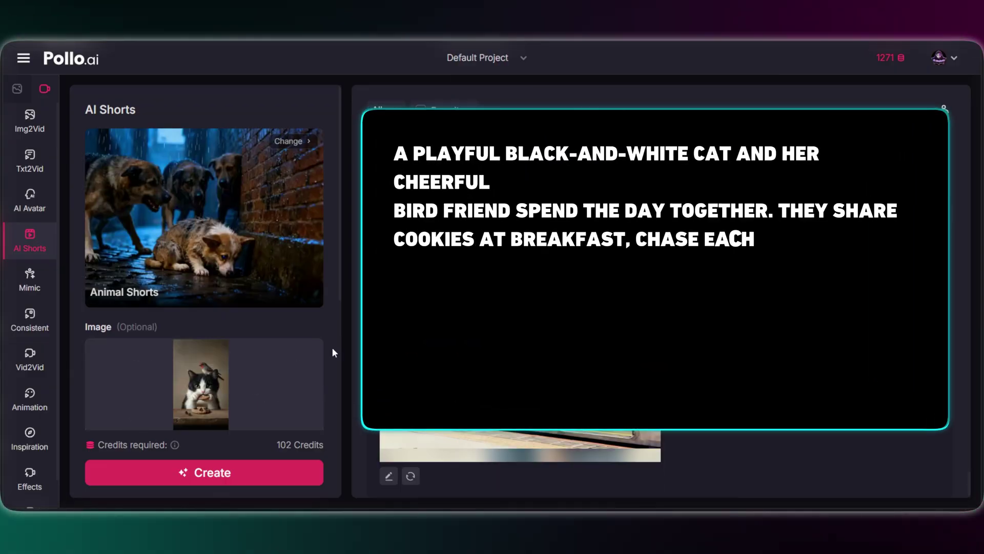
scroll(332, 347, down, 5)
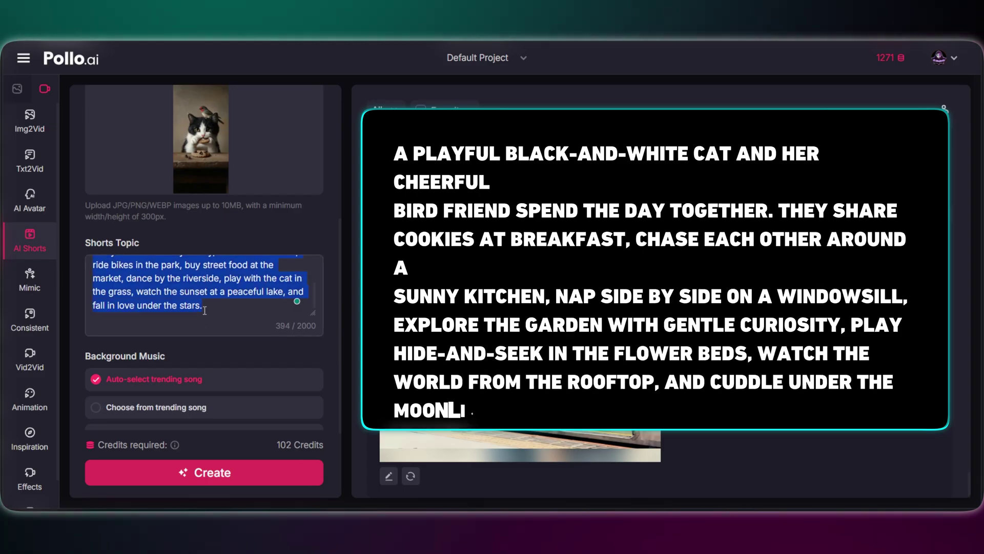
key(BackSpace)
text(A playful black-and-white cat and her cheerful bird friend spend the day together. They share cookies at breakfast, chase each other around a sunny kitchen, nap side by side on a windowsill, explore the garden with gentle curiosity, play hide-and-seek in the flower beds, watch the world from the rooftop, and cuddle under the moonlight as true friends.)
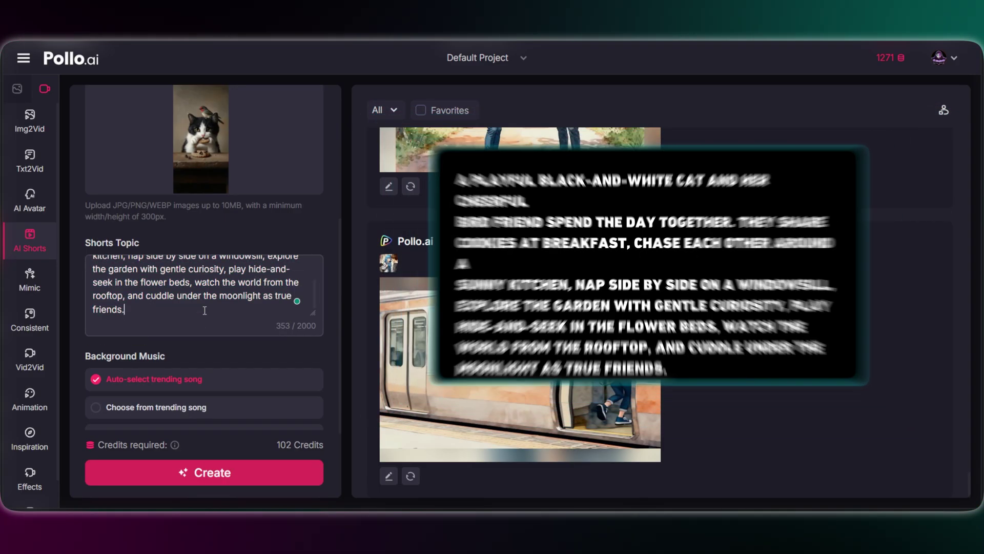
Step: Set 3s duration, 7 shots and 4:3 aspect ratio, then generate the animal short
scroll(208, 328, down, 4)
click(215, 352)
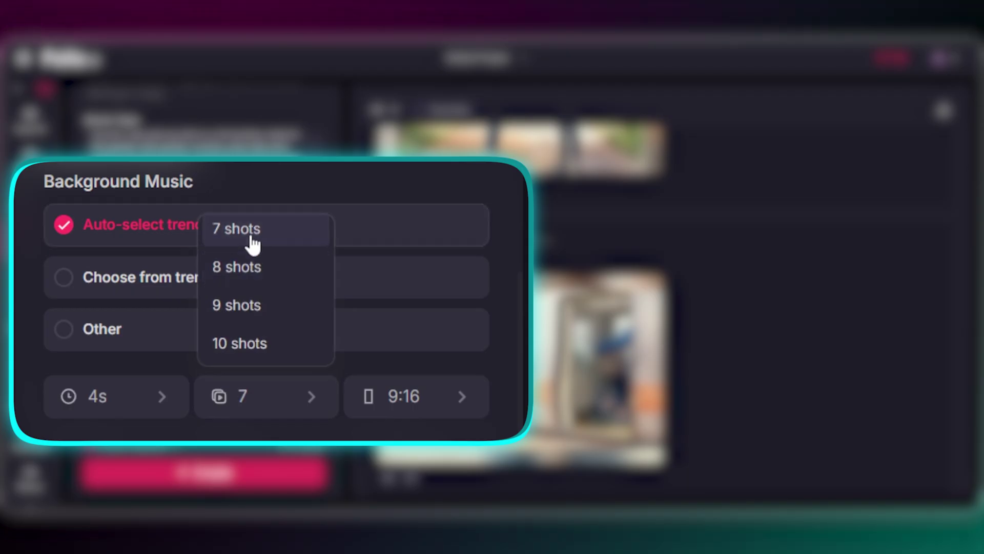
click(482, 396)
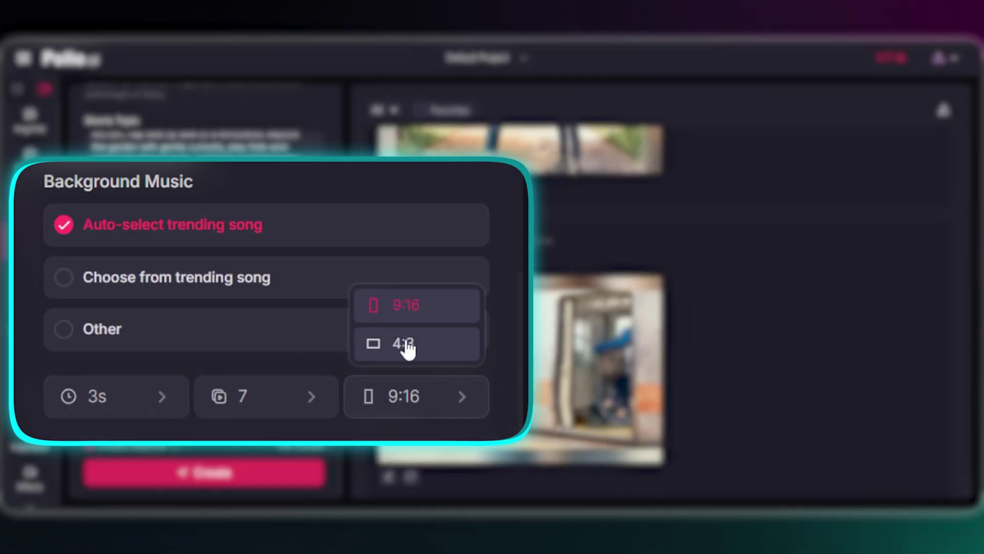
click(405, 343)
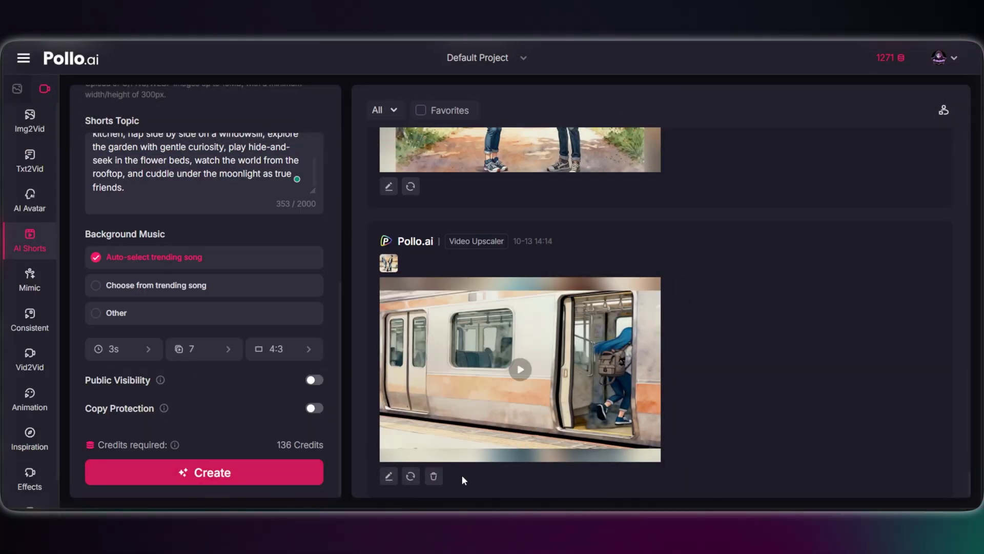
click(197, 478)
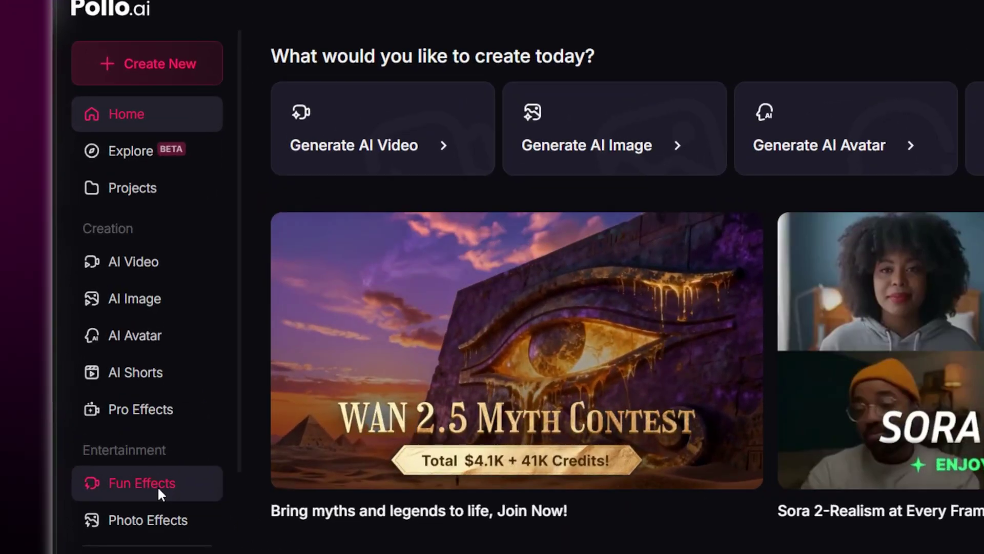
Step: Go to Fun Effects and scroll down to the Halloween Special section
click(70, 421)
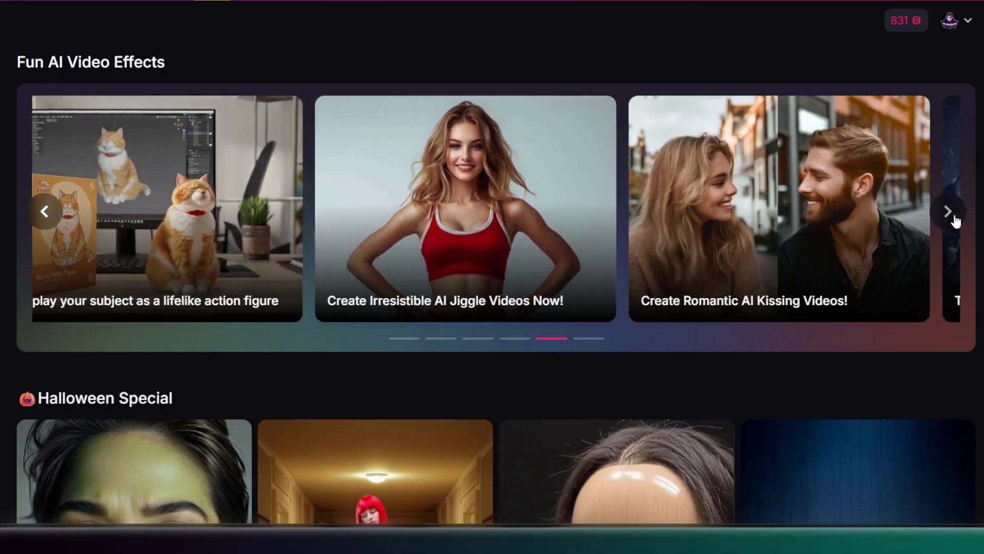
scroll(953, 320, down, 20)
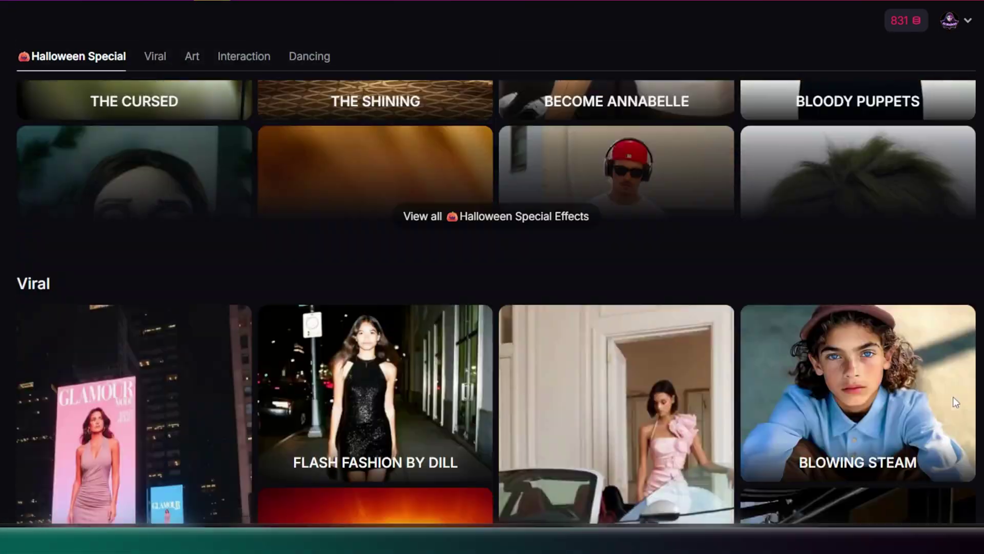
scroll(955, 403, down, 20)
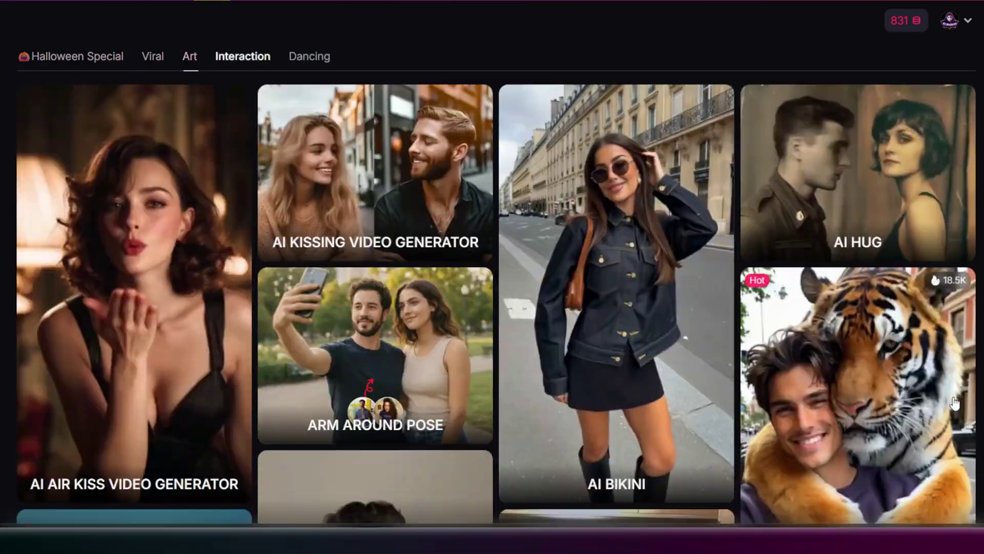
scroll(955, 403, down, 5)
scroll(383, 373, up, 20)
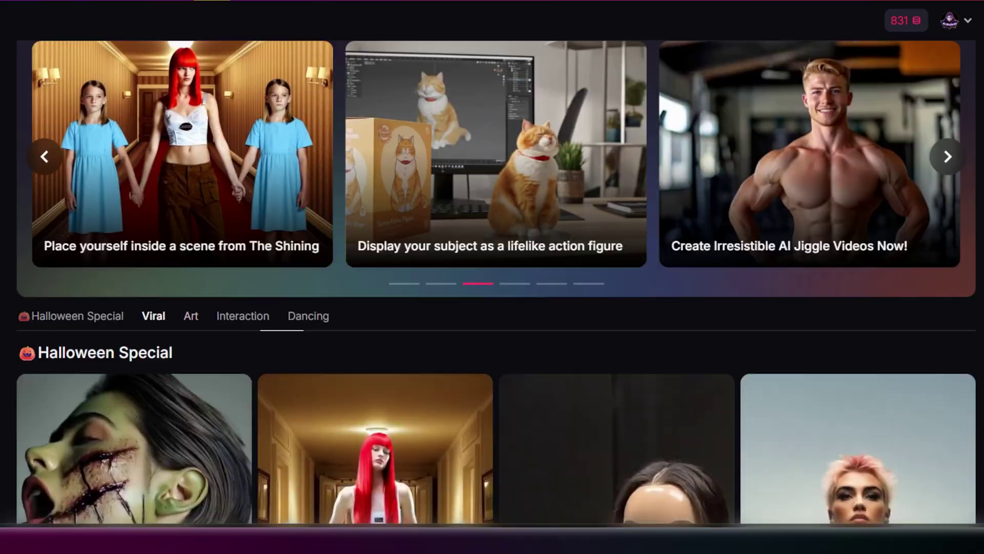
scroll(382, 373, down, 3)
scroll(383, 373, down, 5)
scroll(508, 254, up, 1)
Step: View all Halloween Special effects and browse templates like Halloween Makeup and Become Royal Vampire
click(508, 252)
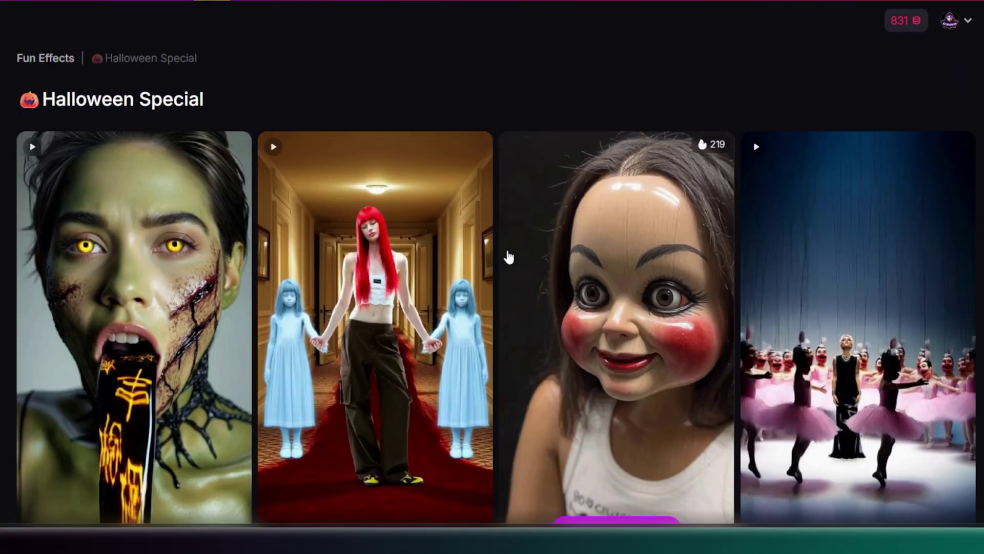
scroll(490, 270, down, 5)
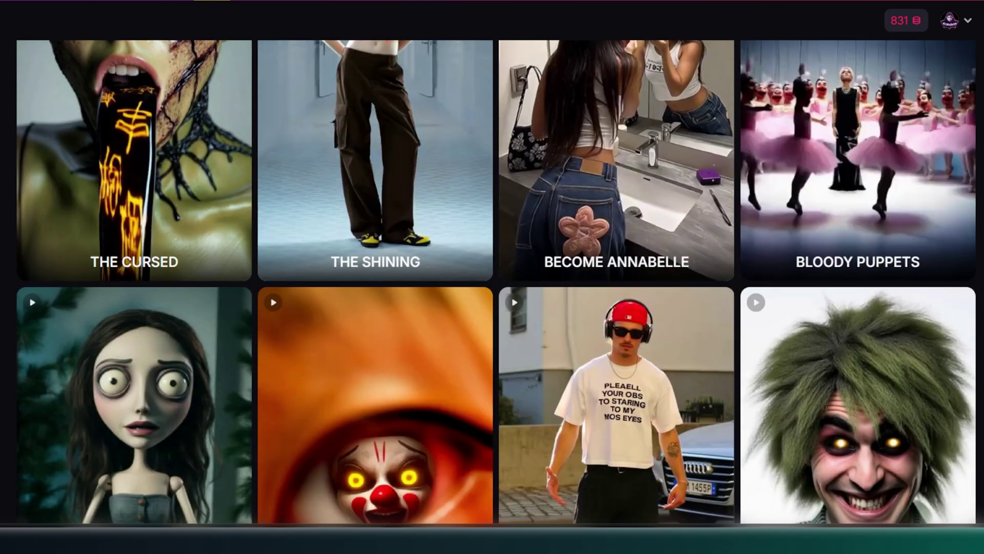
scroll(531, 209, up, 3)
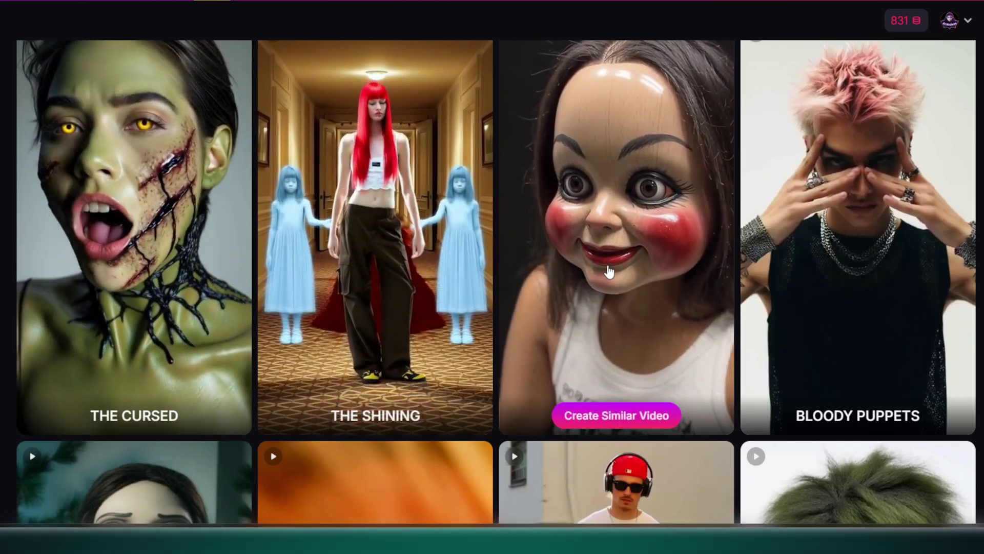
scroll(631, 396, down, 7)
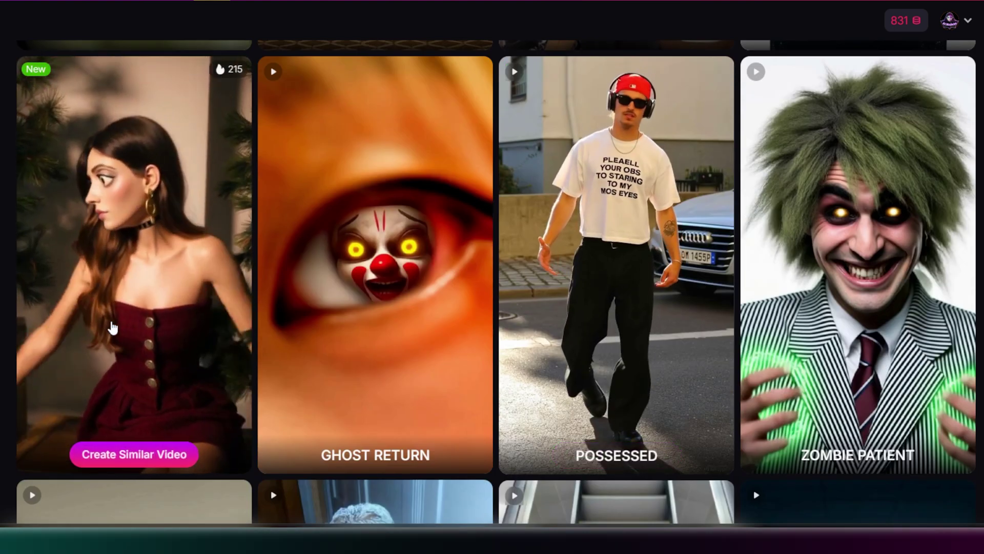
scroll(105, 398, down, 15)
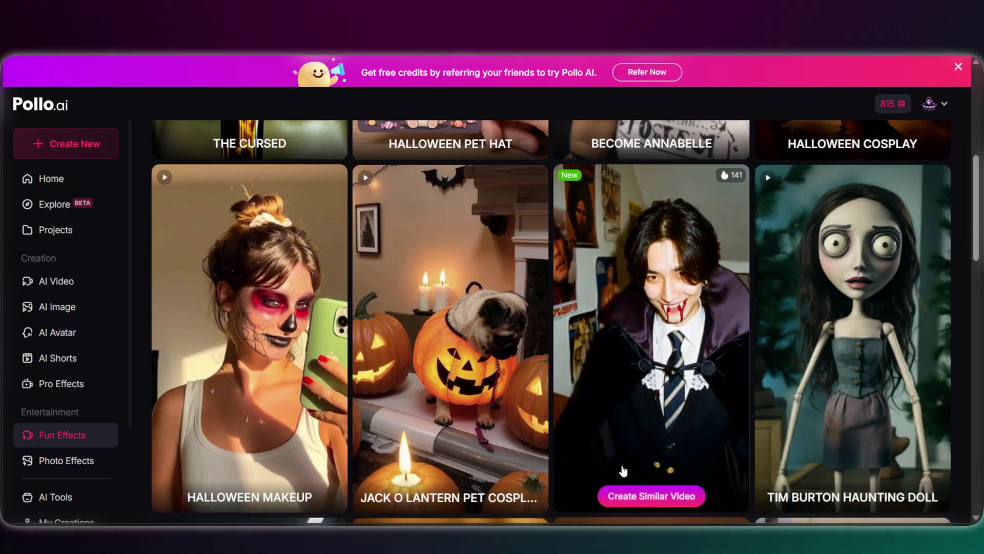
scroll(623, 471, down, 1)
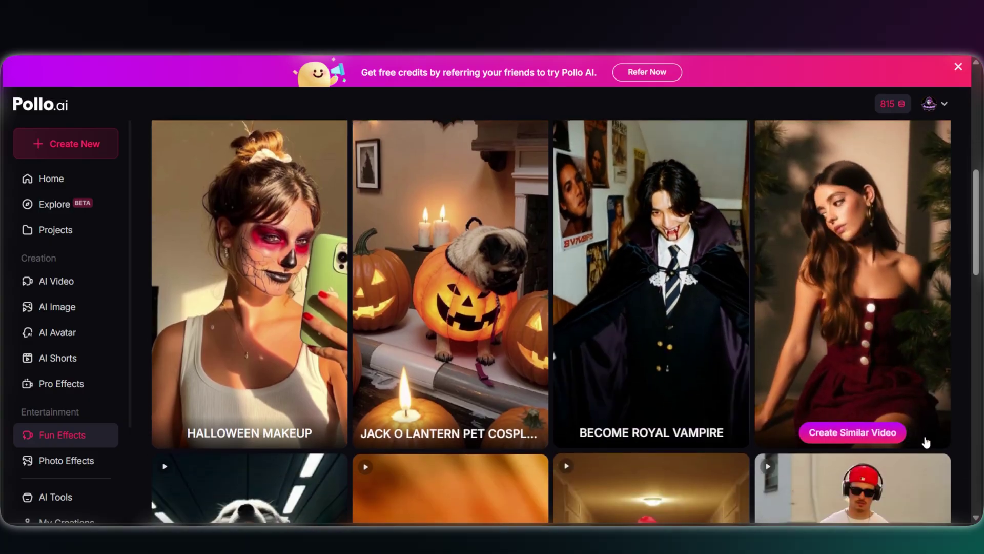
Step: Start a Tim Burton Haunting Doll video and upload a woman's portrait at 3:4 (Original)
click(865, 440)
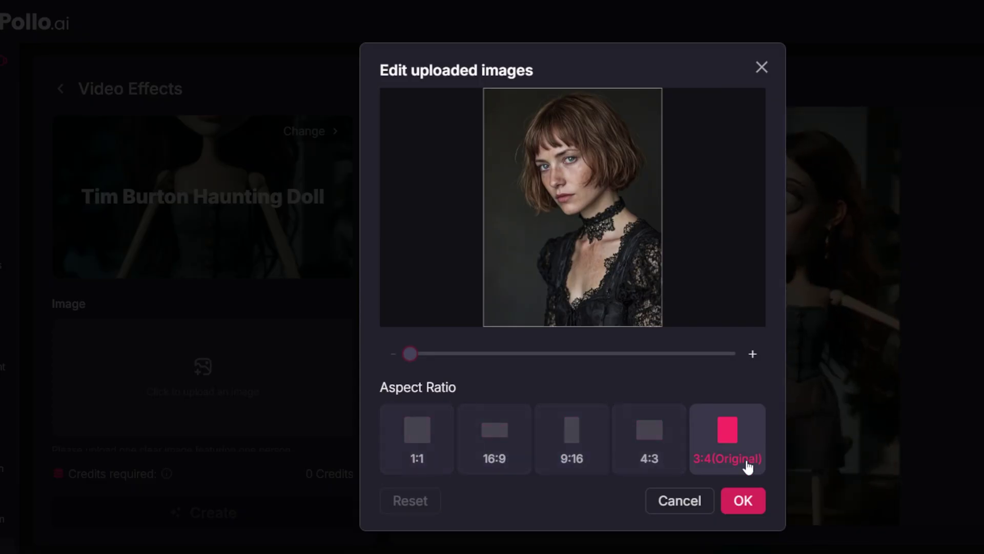
click(744, 501)
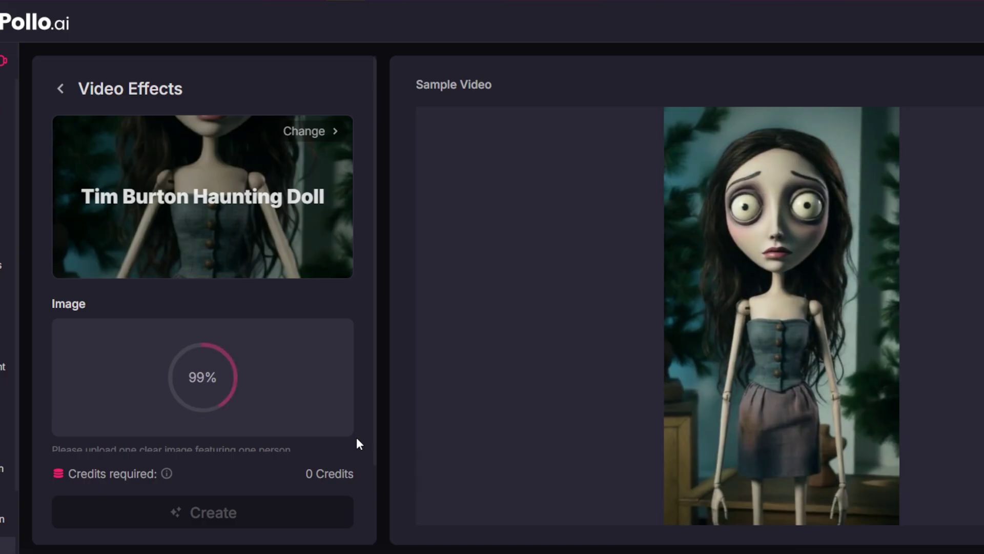
scroll(362, 444, down, 2)
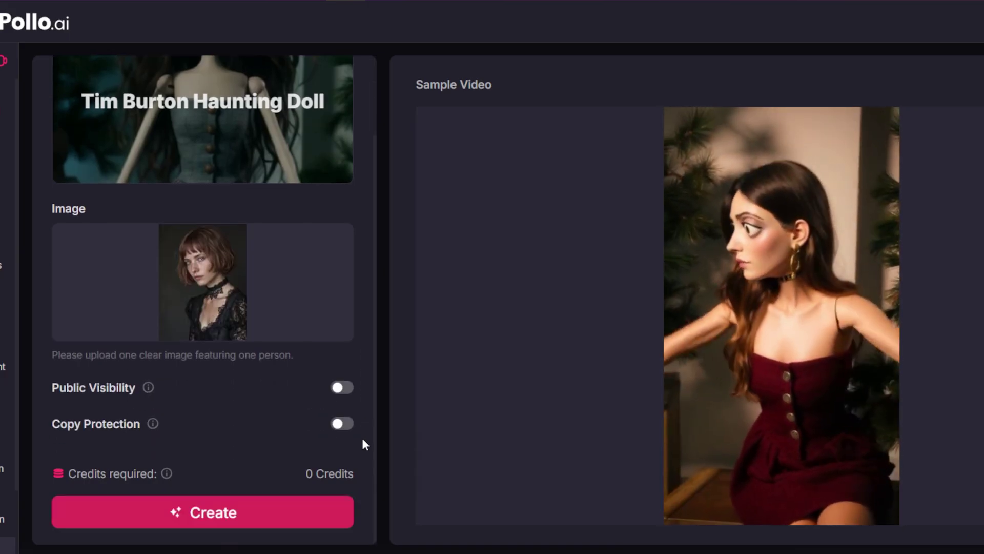